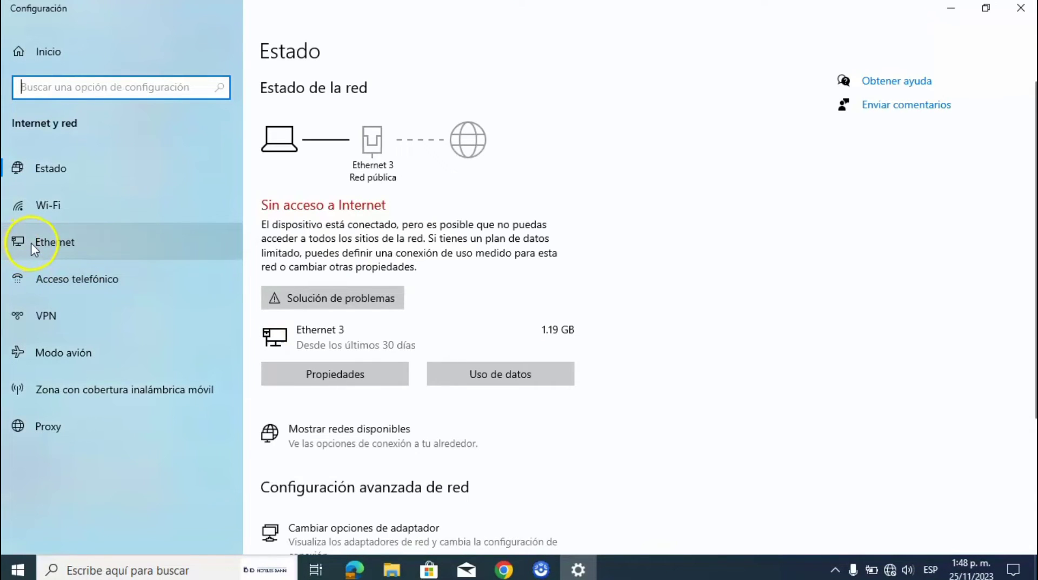
- Open the Ethernet 3 adapter's properties from Ethernet settings and the network adapter list
left_click(31, 242)
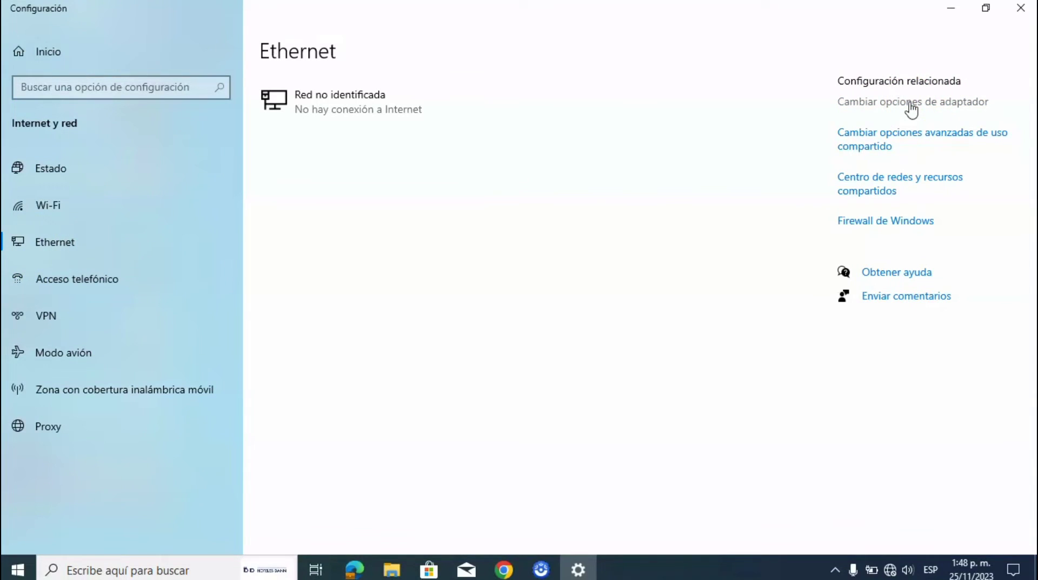
left_click(912, 105)
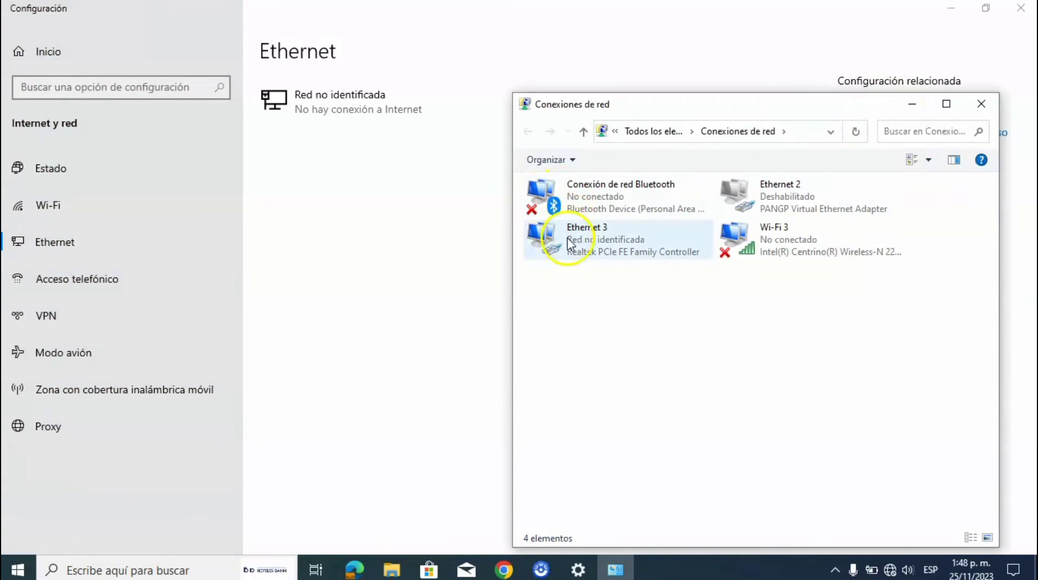
double_click(568, 238)
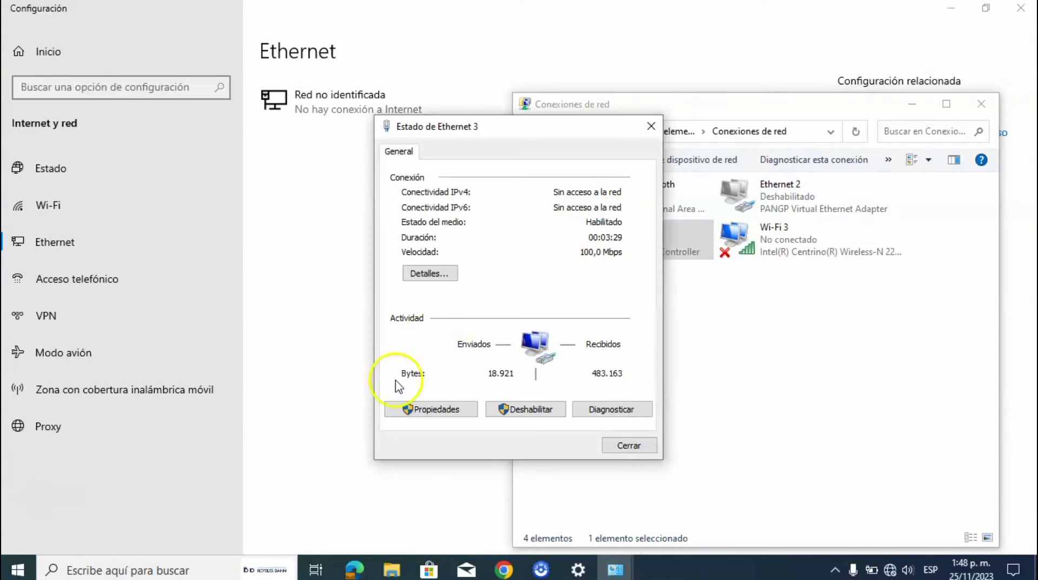
left_click(410, 414)
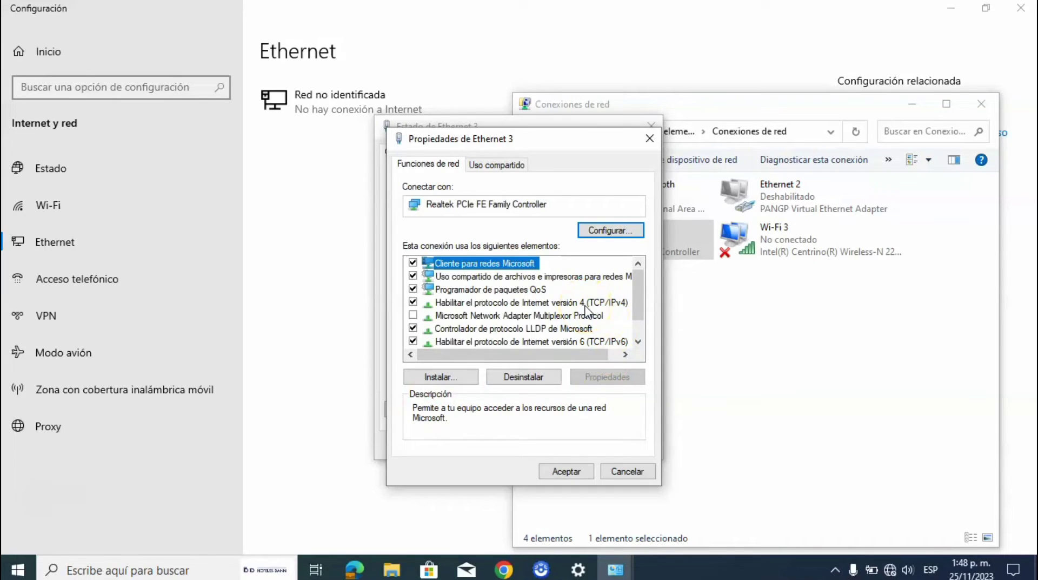
- Give Ethernet 3 the static IPv4 address 192.168.0.250 with subnet mask 255.255.255.0
double_click(604, 304)
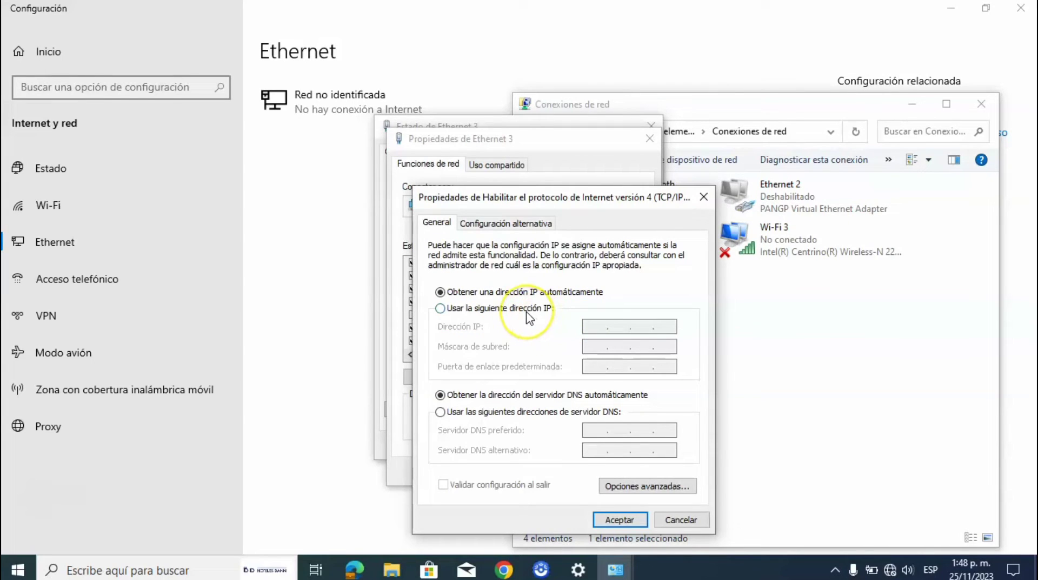
left_click(440, 308)
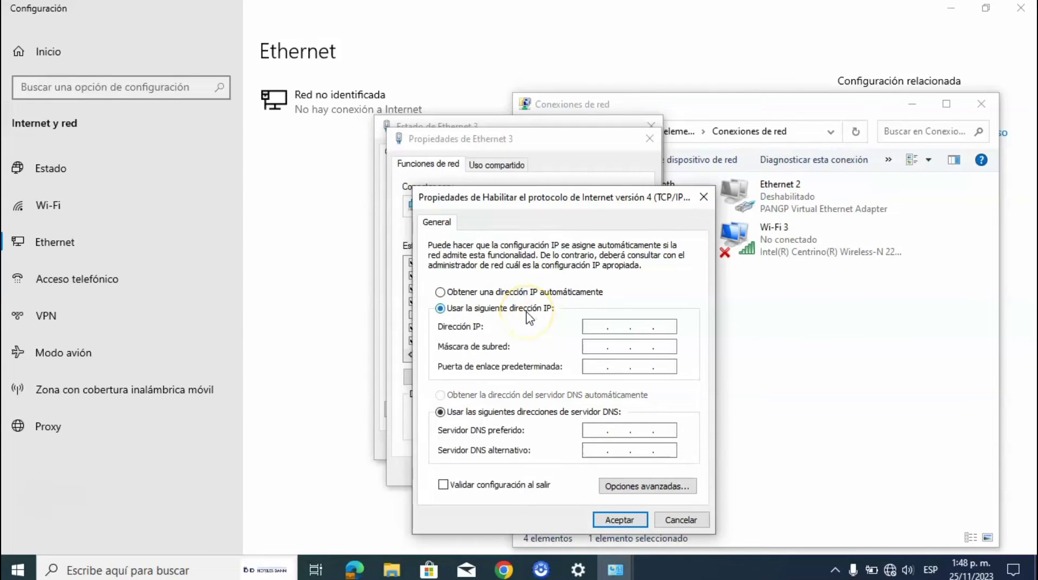
left_click(589, 328)
type("192 . 168 . 0 .")
type("250")
left_click(589, 347)
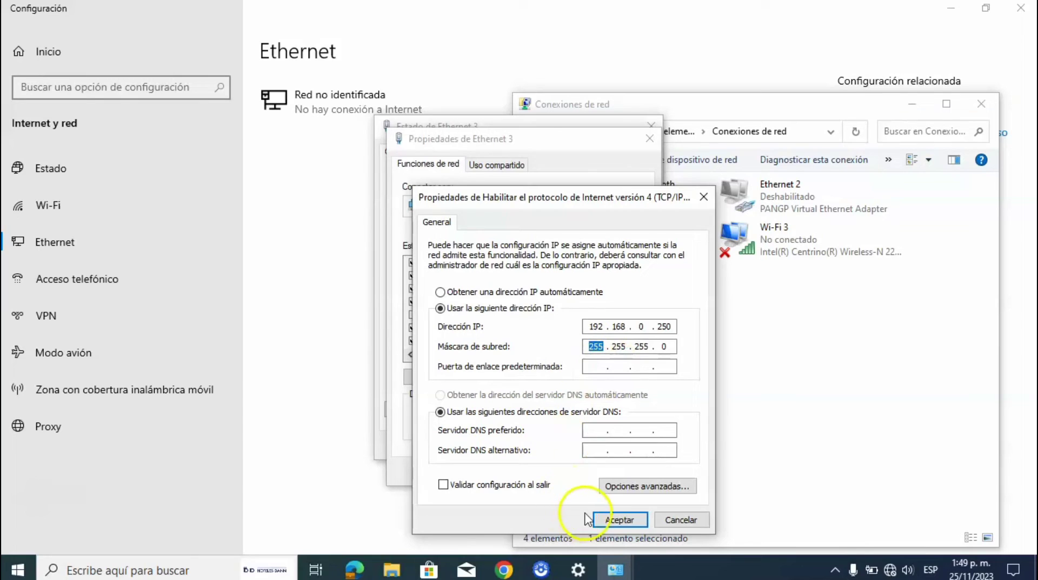
- Confirm the IPv4 and adapter properties, then close the status and Network Connections windows
left_click(604, 518)
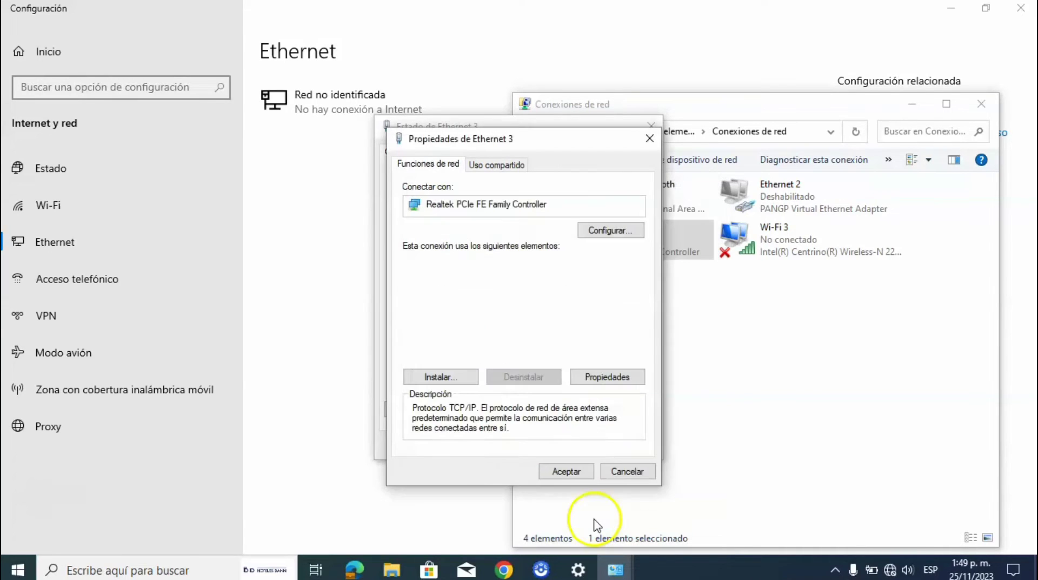
left_click(564, 473)
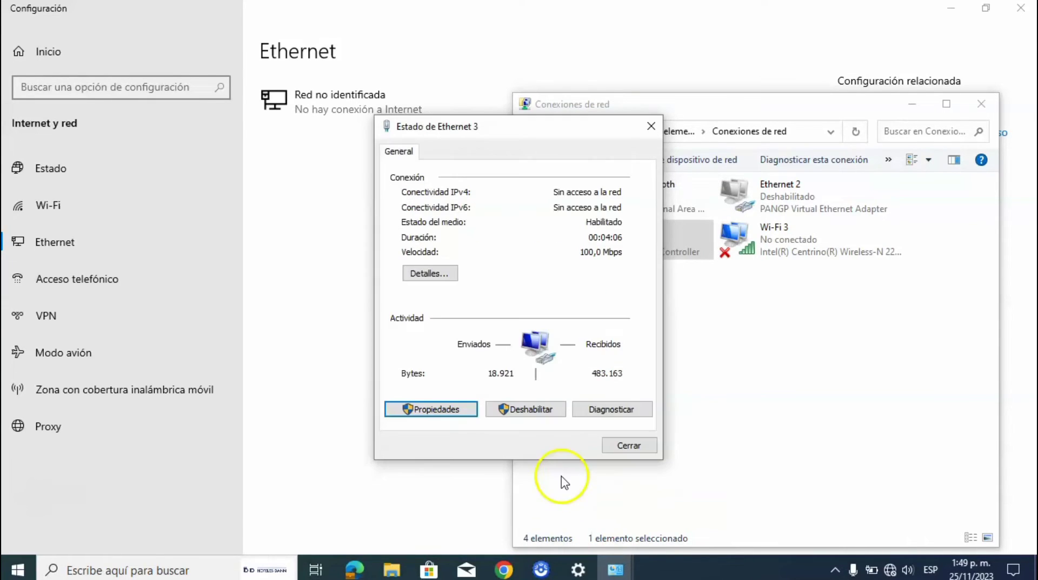
left_click(617, 446)
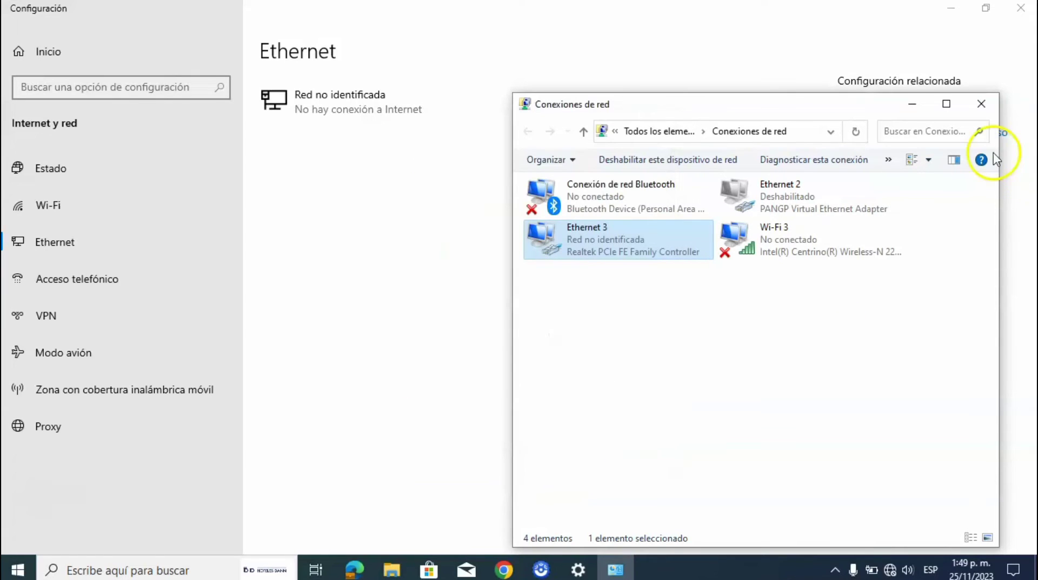
left_click(982, 104)
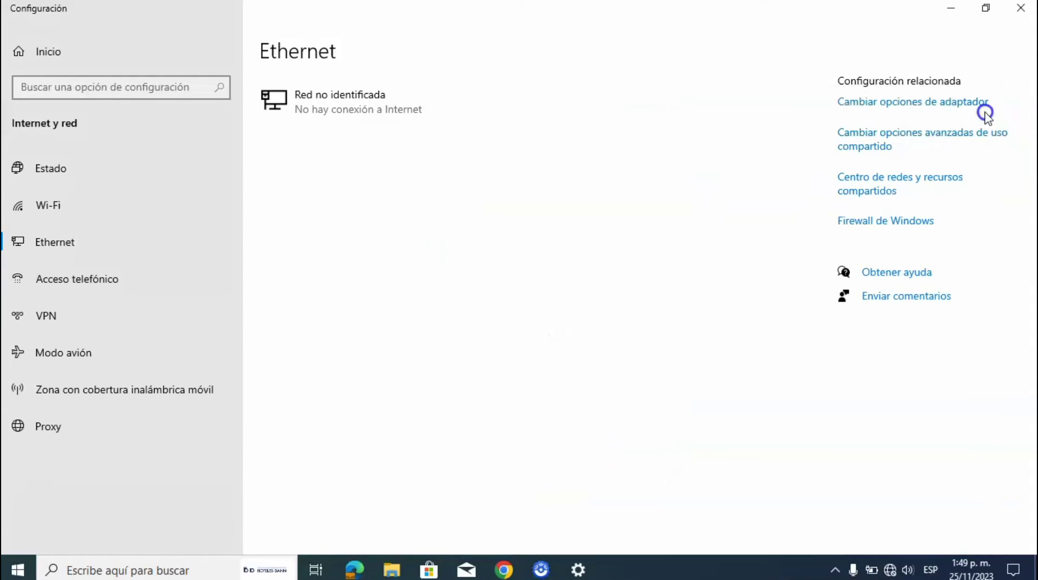
- Close Settings, launch Chrome and go to the access point at 192.168.0.254
left_click(1031, 8)
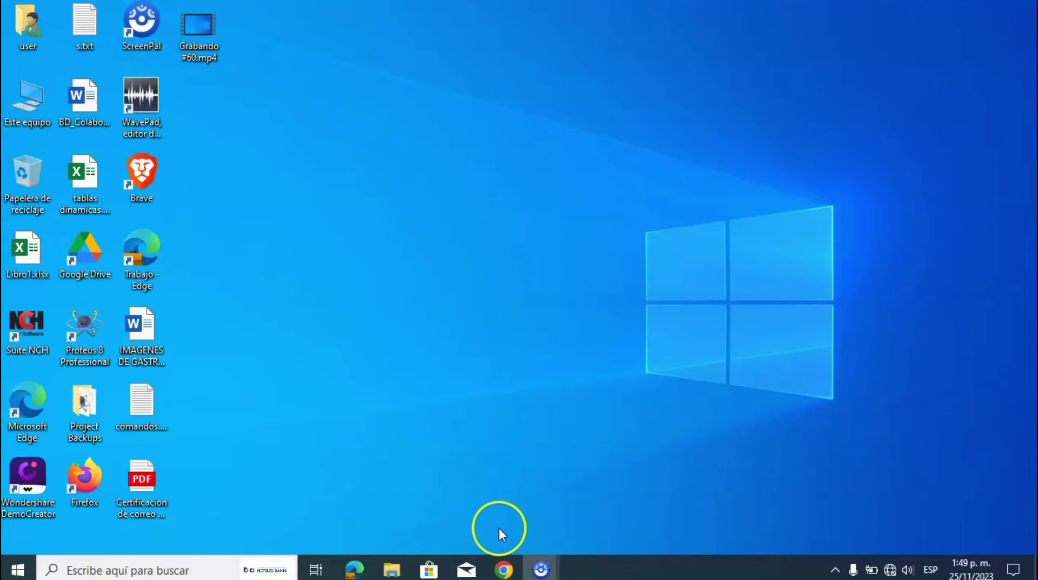
left_click(502, 568)
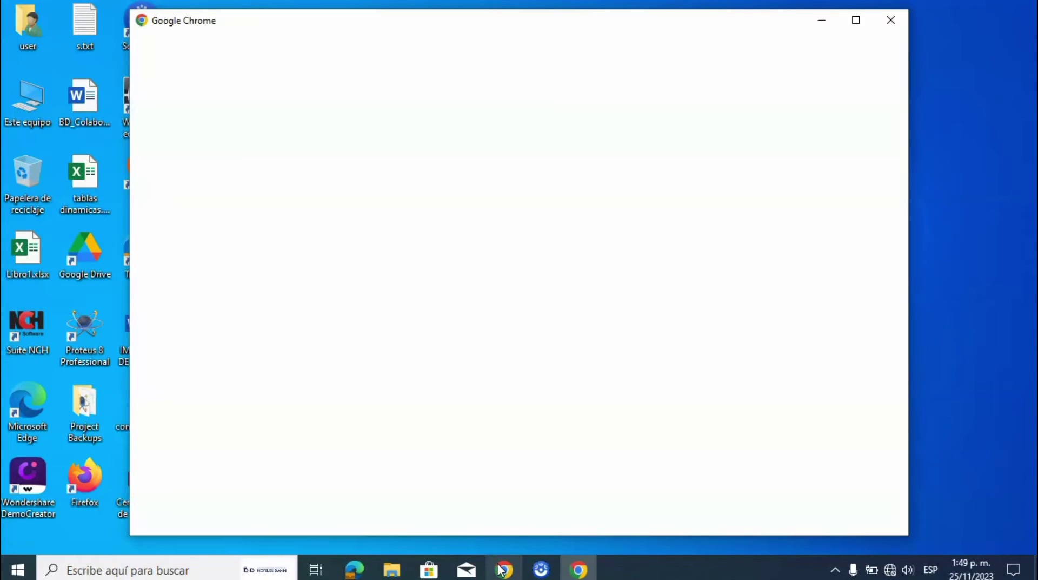
left_click(430, 340)
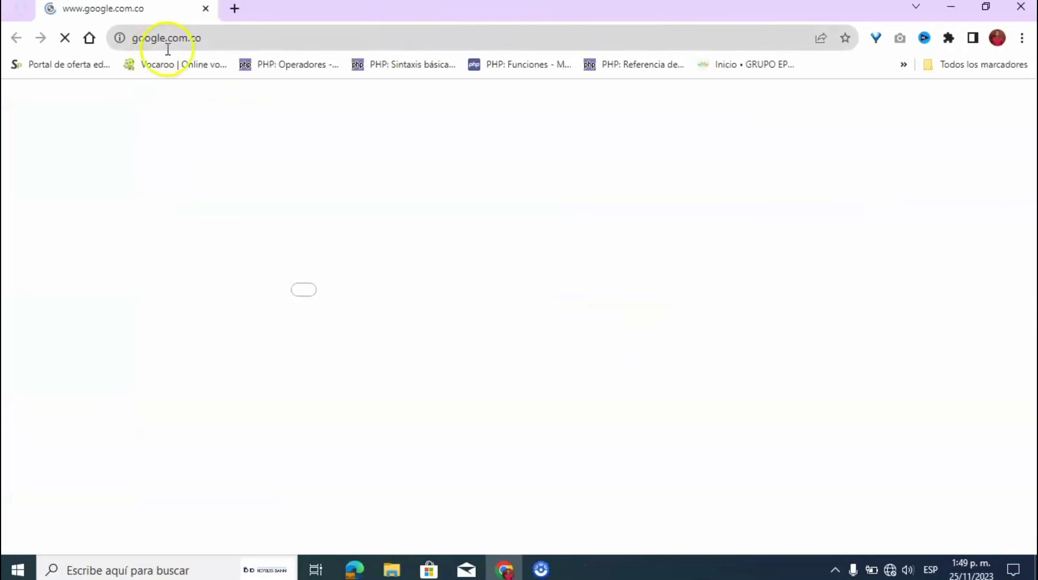
left_click(206, 44)
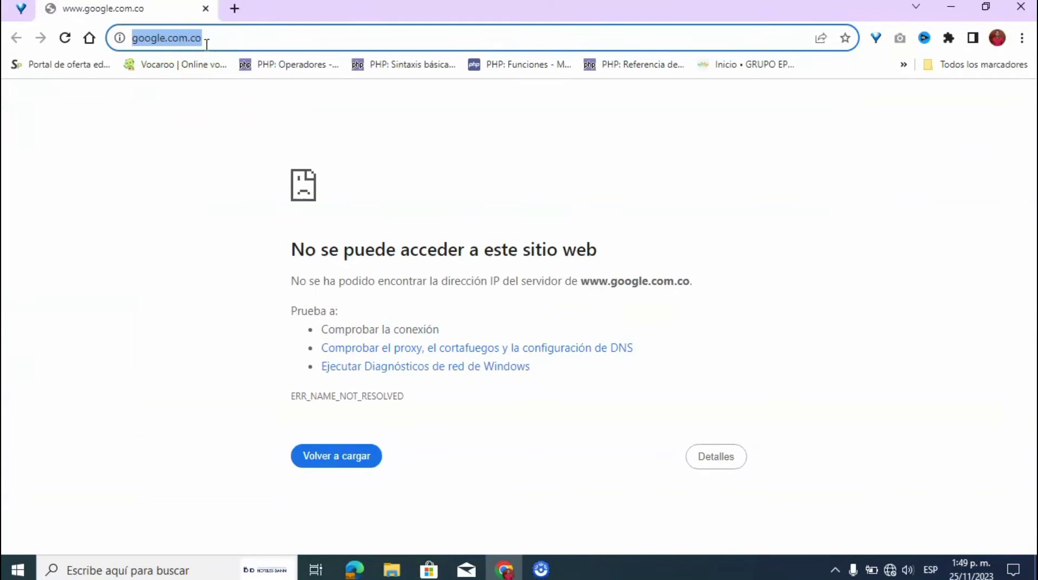
type("192.1")
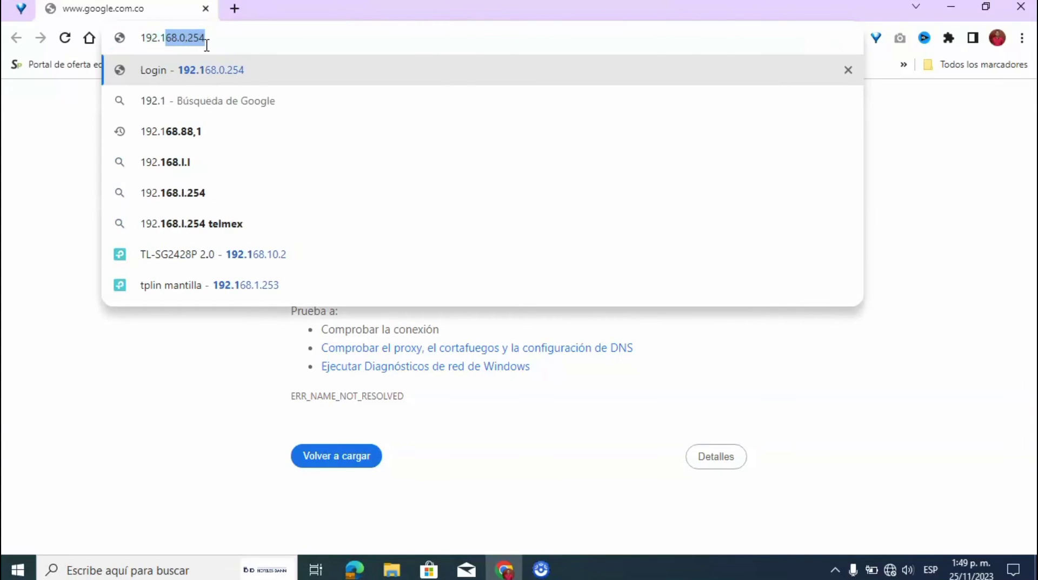
type("68")
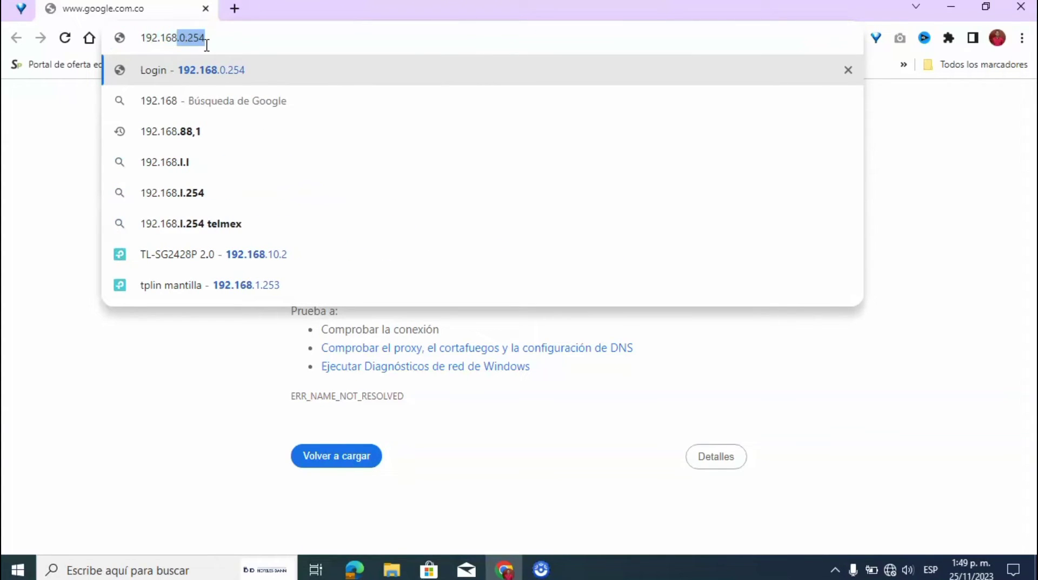
type(".0")
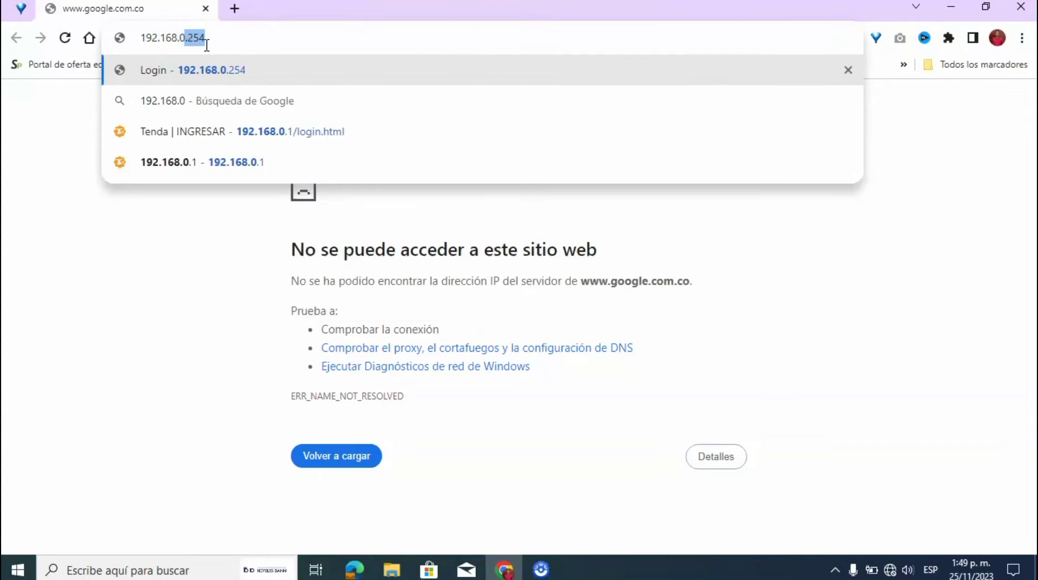
type(".")
left_click(202, 69)
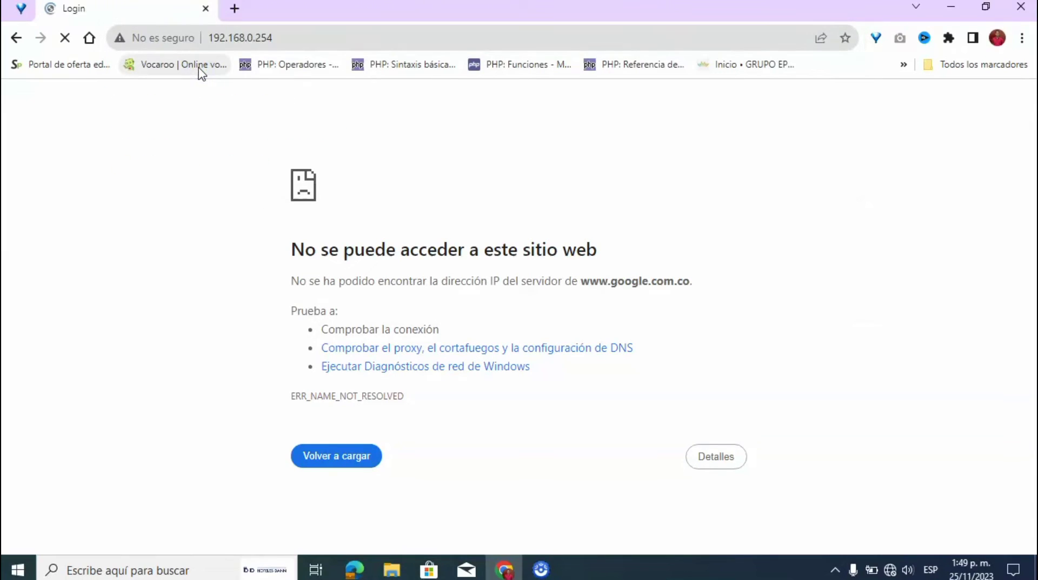
- Enter the username admin and type the login password
type("adm")
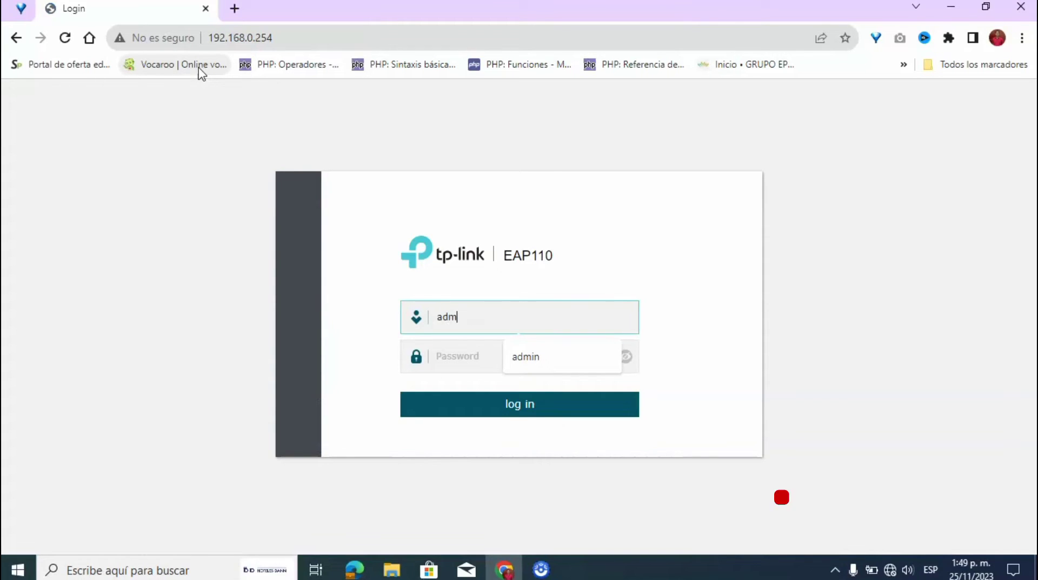
key("BackSpace")
type("min")
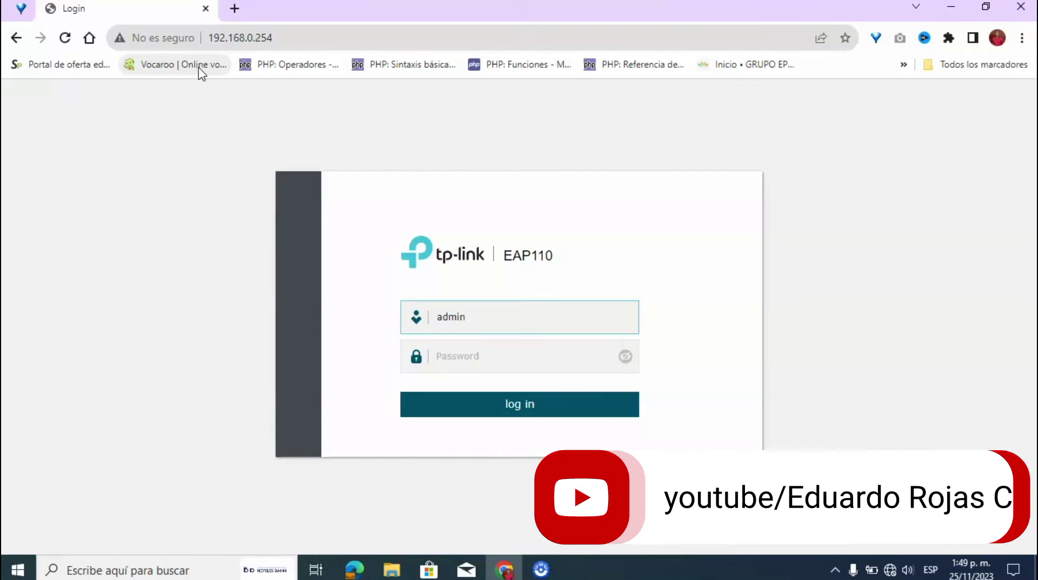
key("Return")
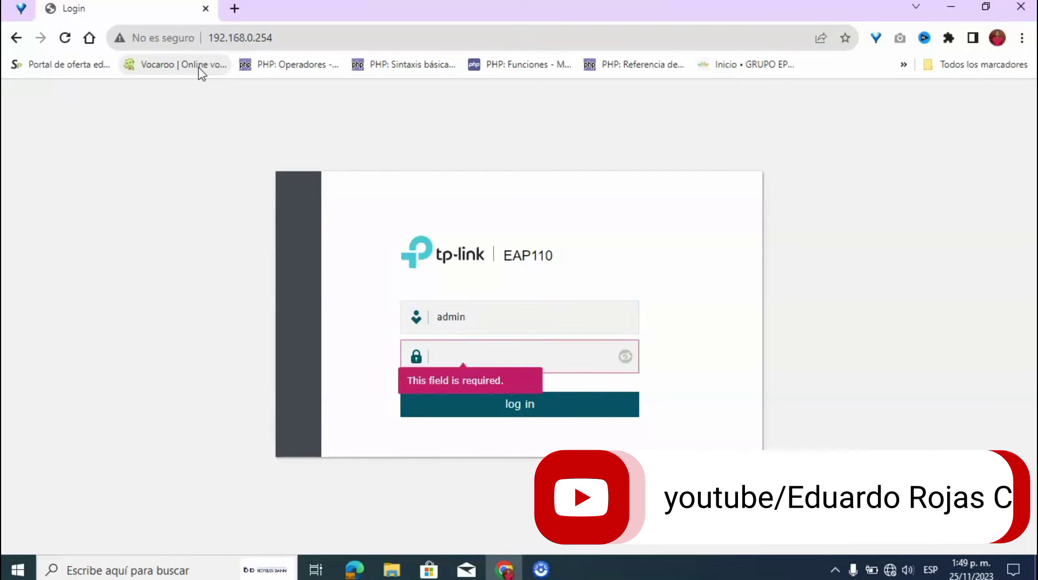
type("admin")
- Log in and fill in admin as the new account's username
left_click(497, 407)
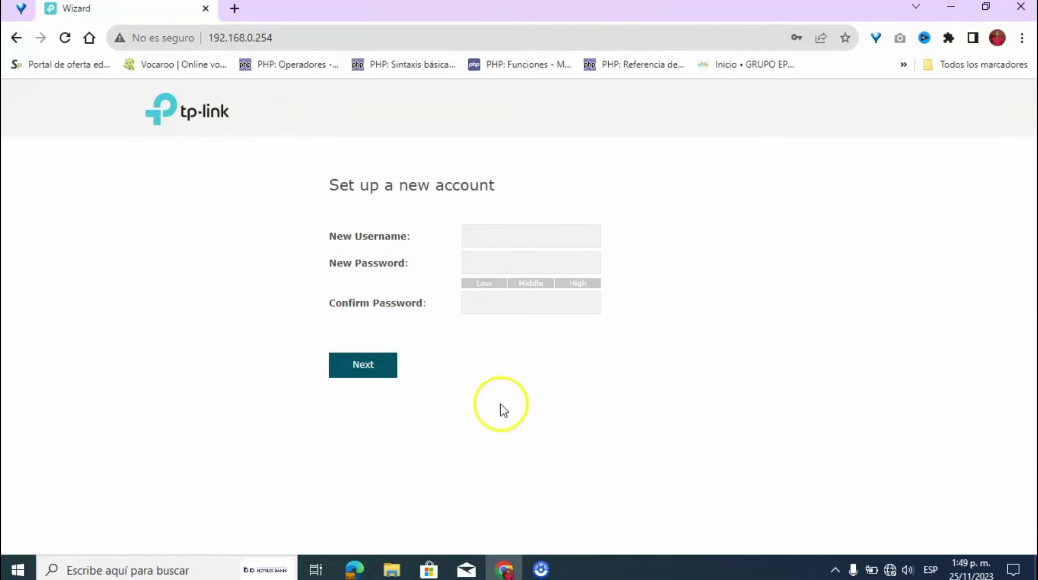
left_click(495, 241)
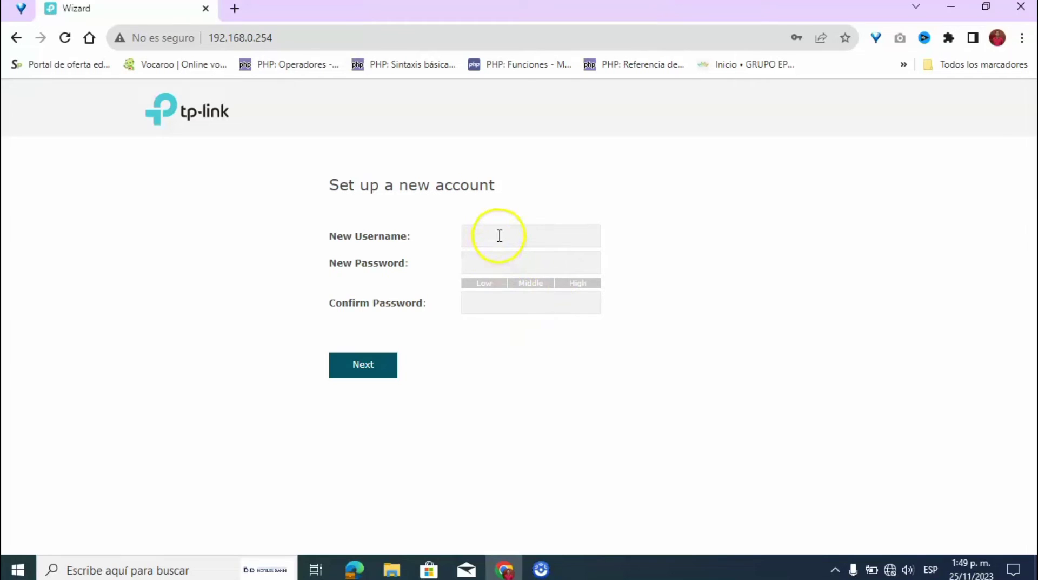
left_click(497, 237)
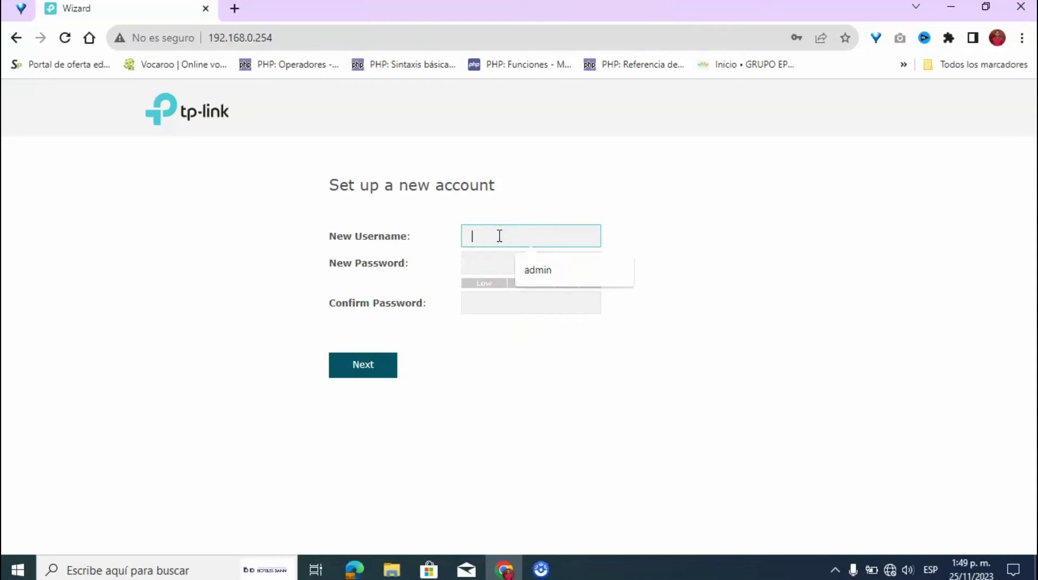
left_click(555, 263)
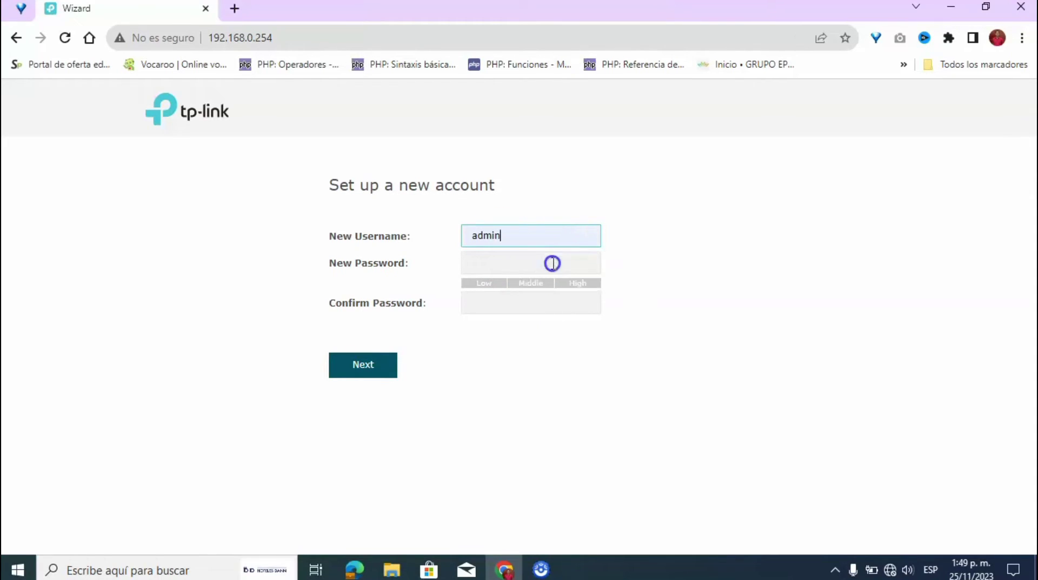
- Enter the new account password, confirm it, and submit with Next
left_click(510, 260)
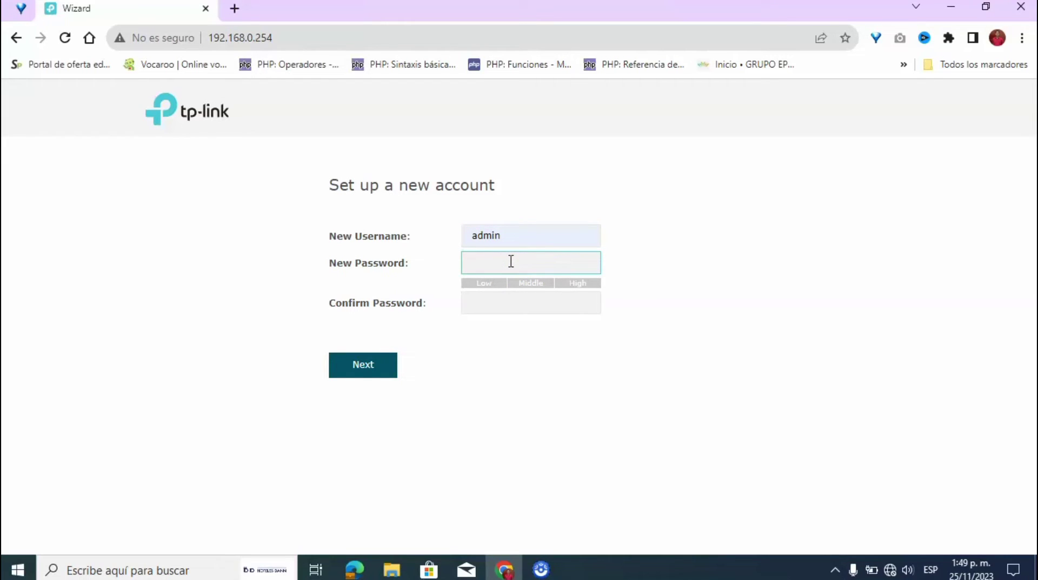
type("•")
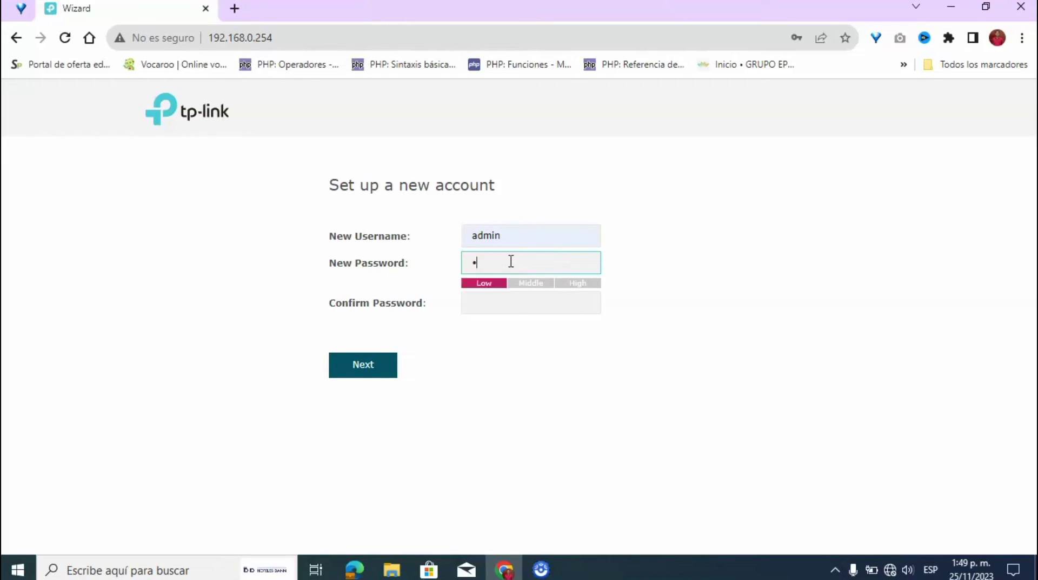
type("•••")
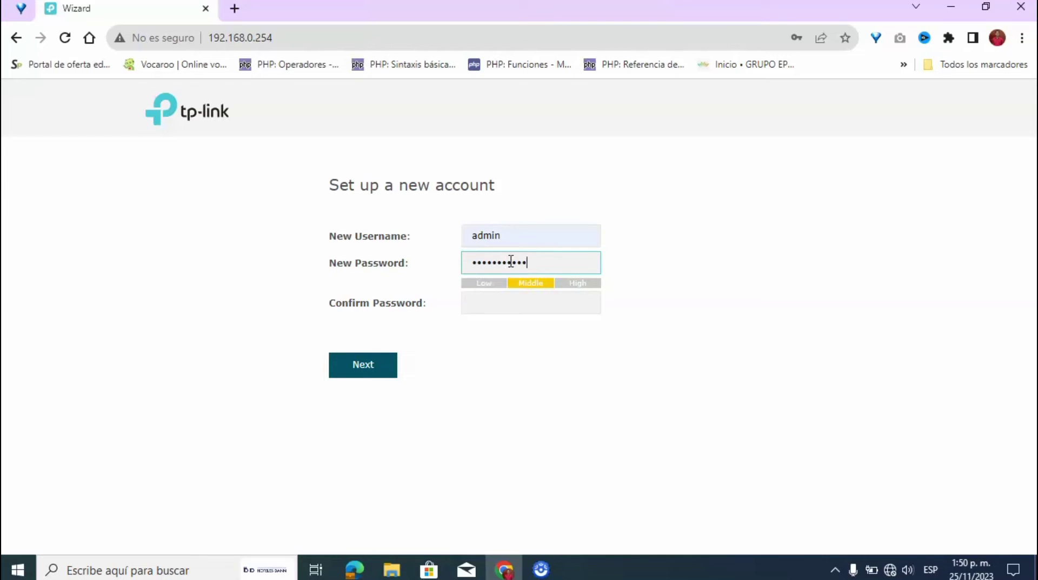
key("Tab")
type("•••")
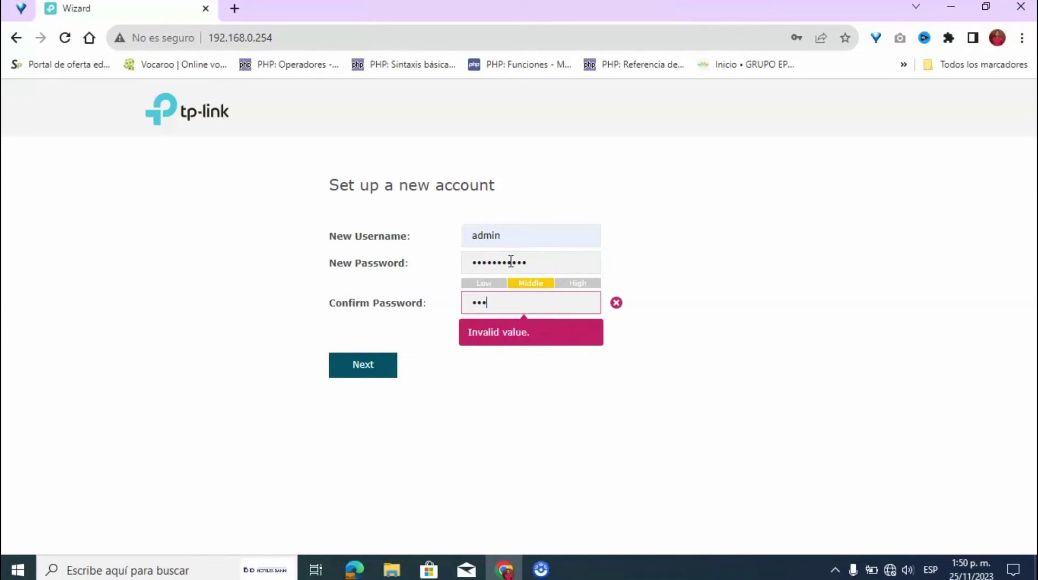
type("••")
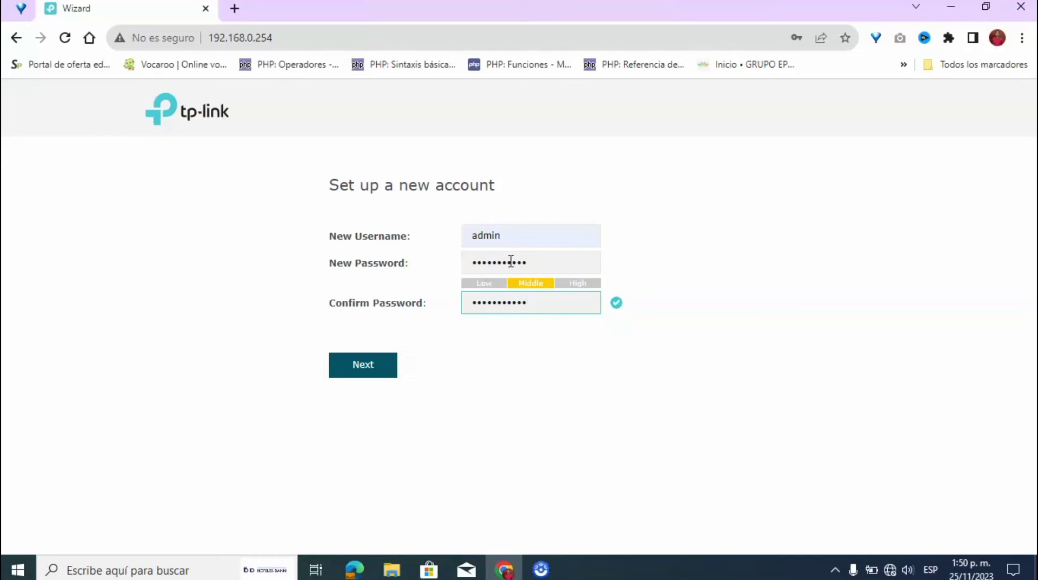
left_click(371, 381)
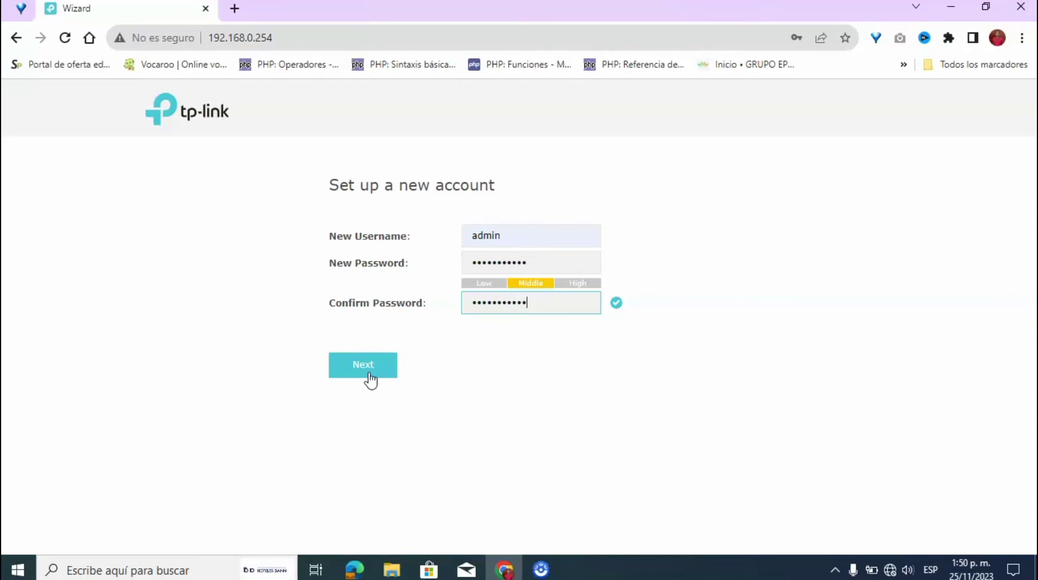
- Set SSID 'Hotel Estancia la Mantilla' and the saved Wi-Fi password from autofill, then save
left_click(425, 367)
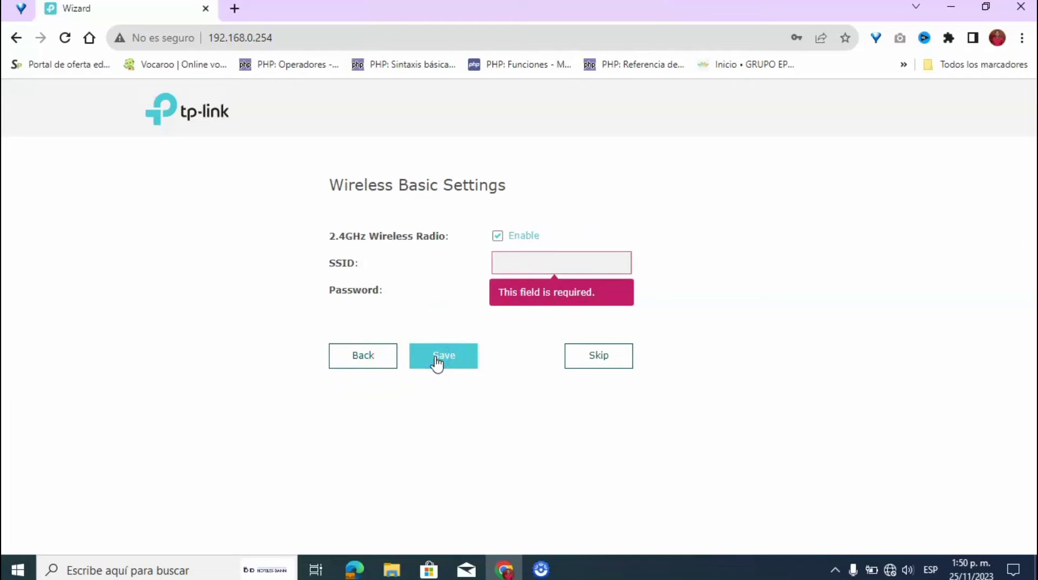
left_click(543, 264)
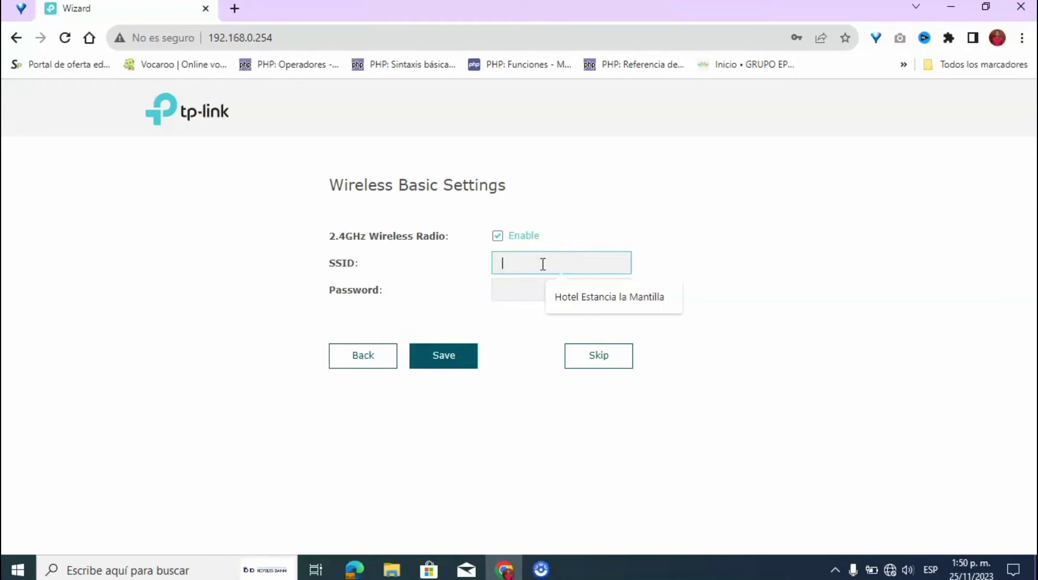
left_click(558, 292)
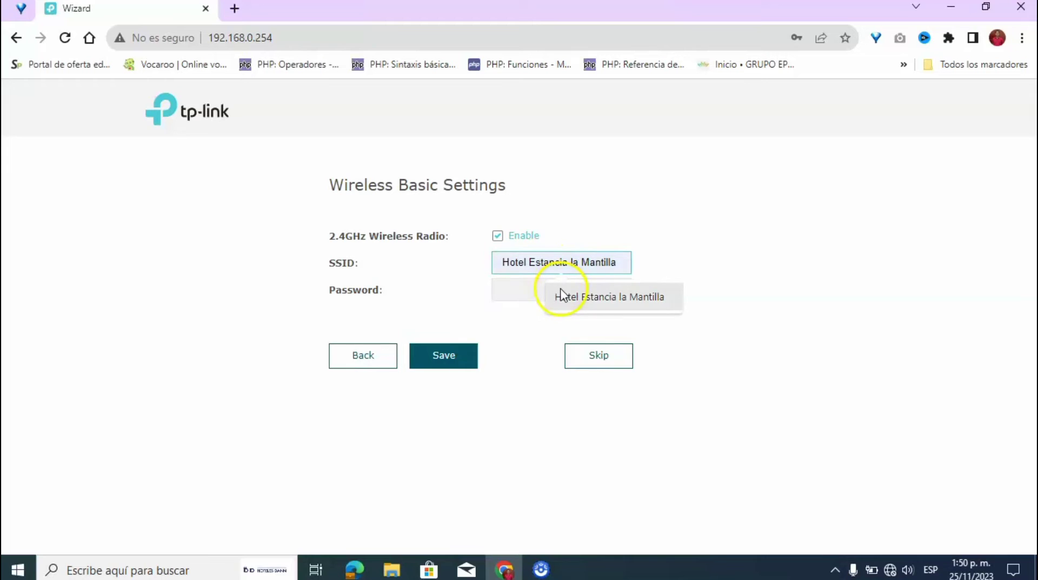
left_click(595, 296)
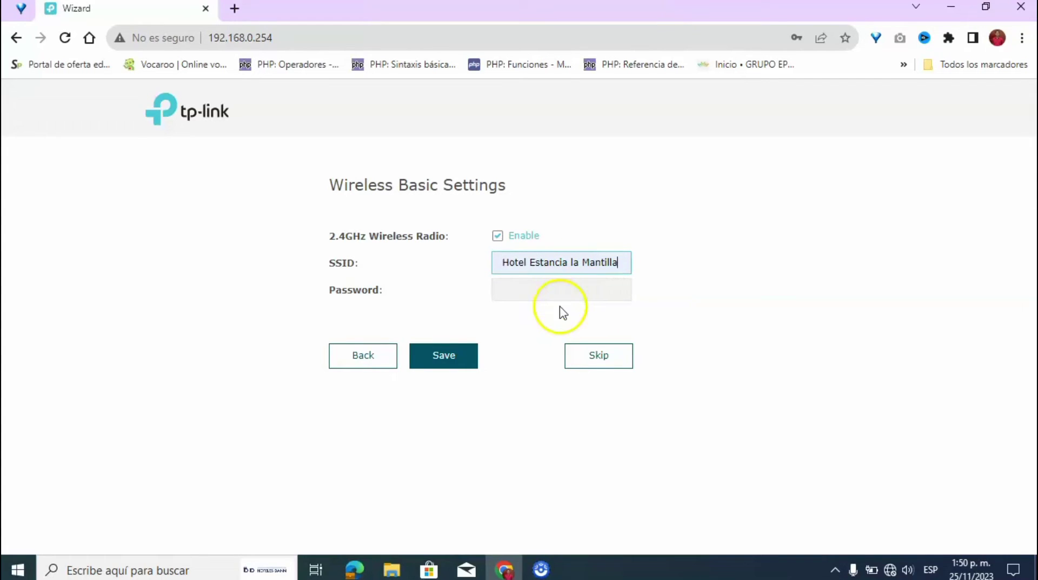
left_click(538, 295)
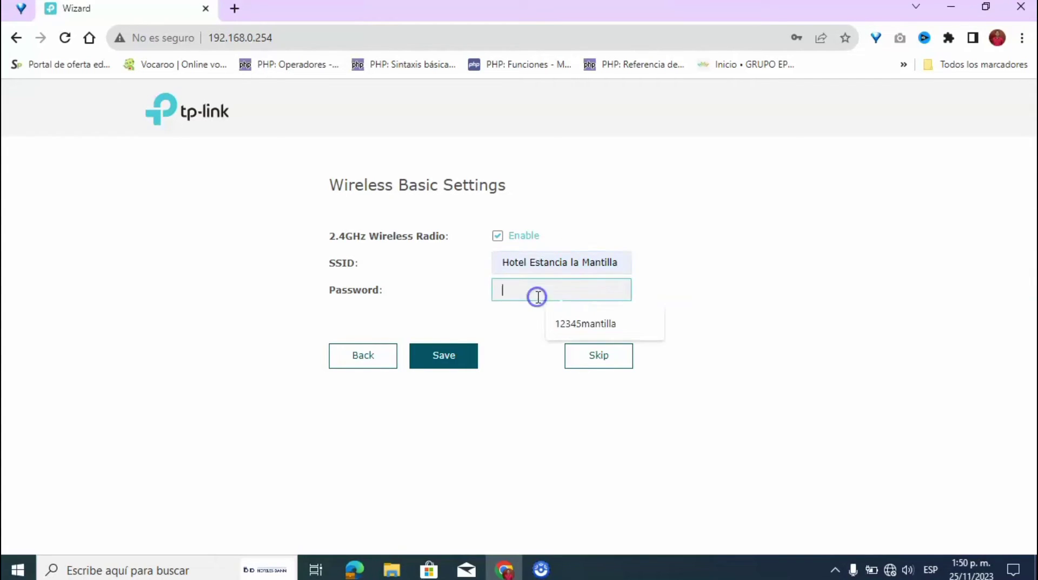
left_click(590, 332)
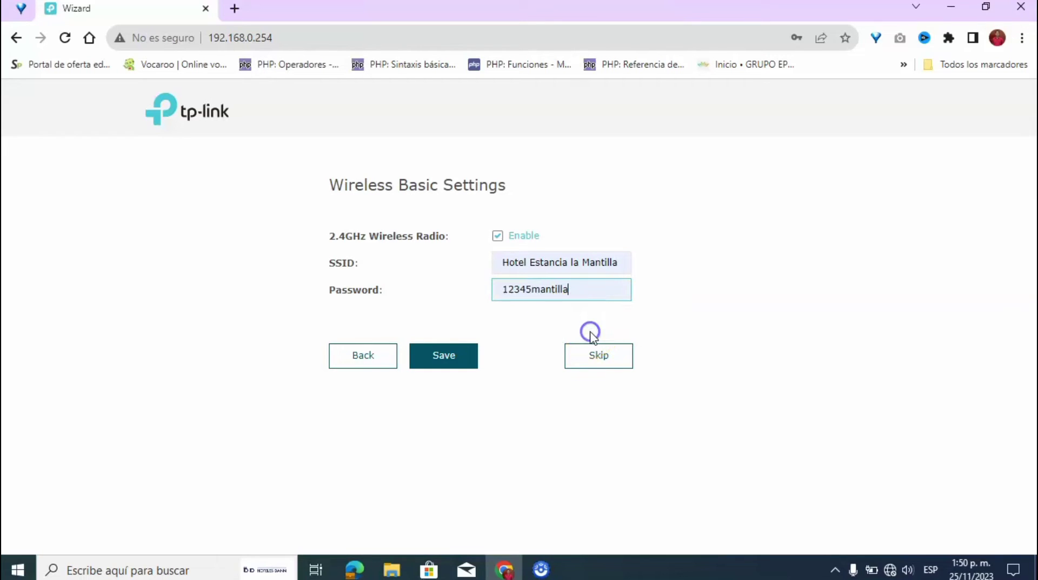
left_click(477, 361)
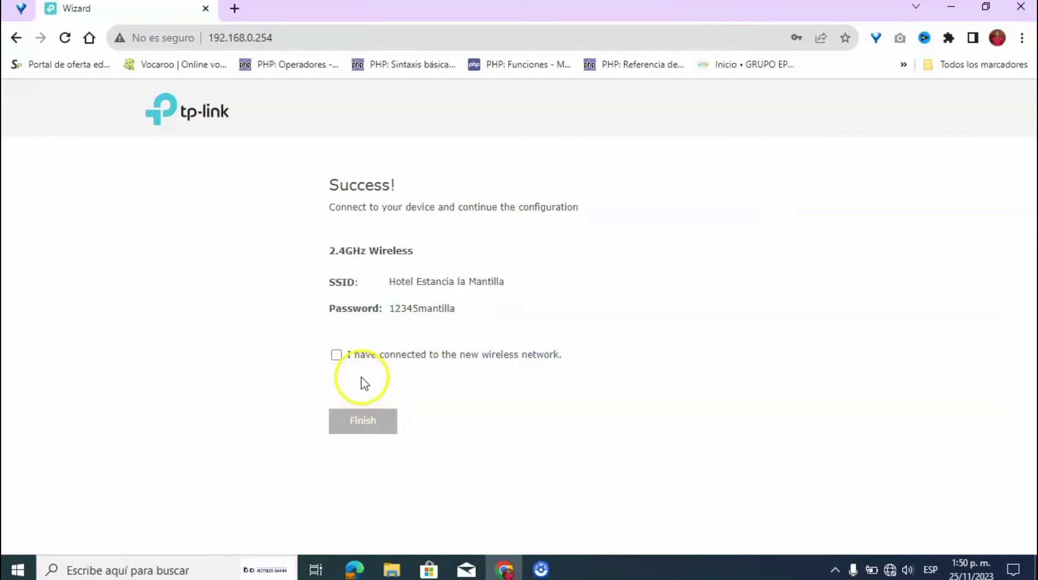
- Confirm connection to the new wireless network, finish the wizard, and scroll the device status
left_click(336, 355)
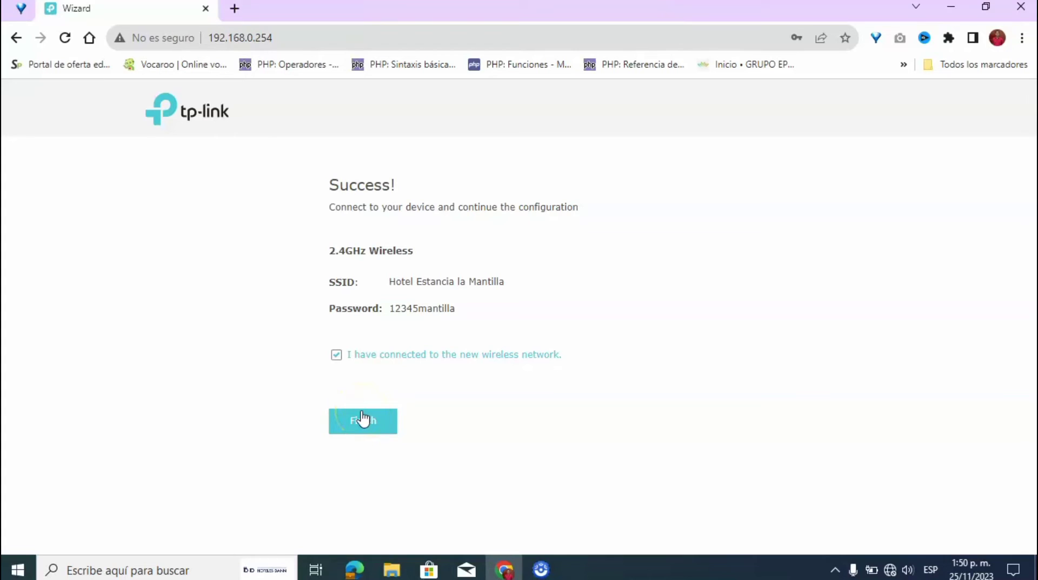
left_click(348, 421)
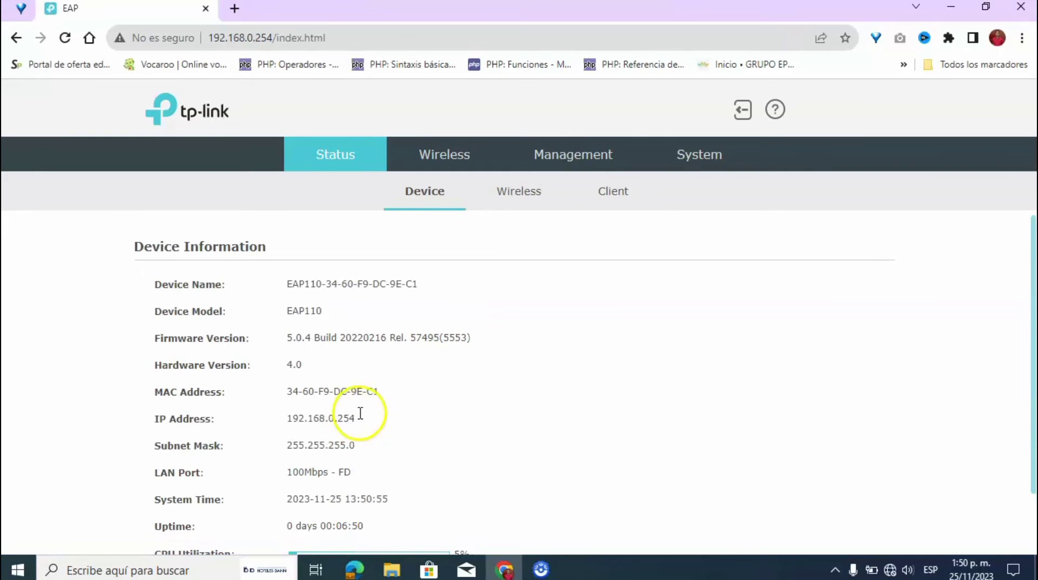
scroll(1033, 236, "down", 2)
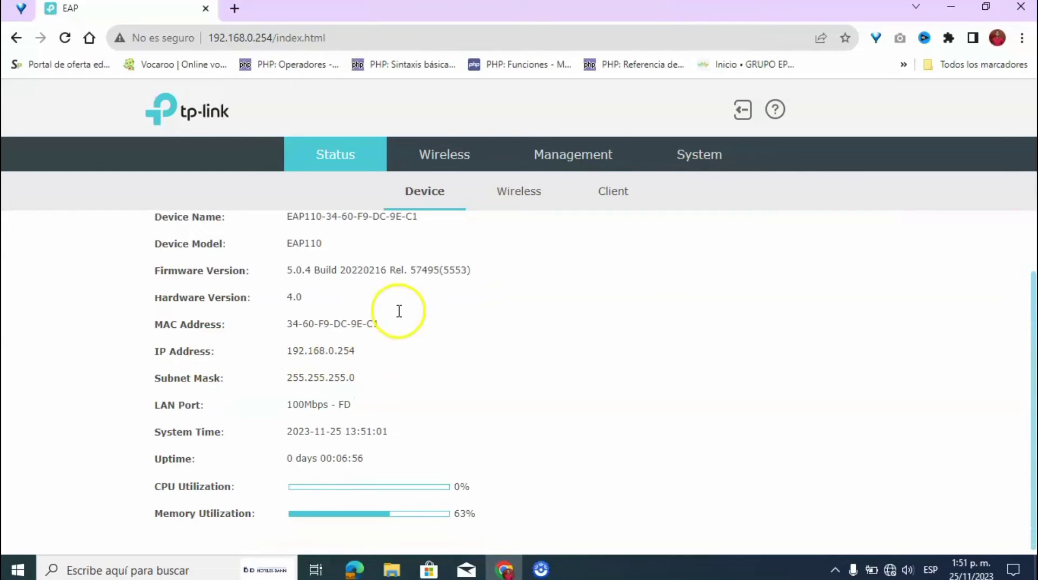
- Open Wireless settings and scroll to the 2.4GHz SSID table and Advanced Settings
left_click(443, 165)
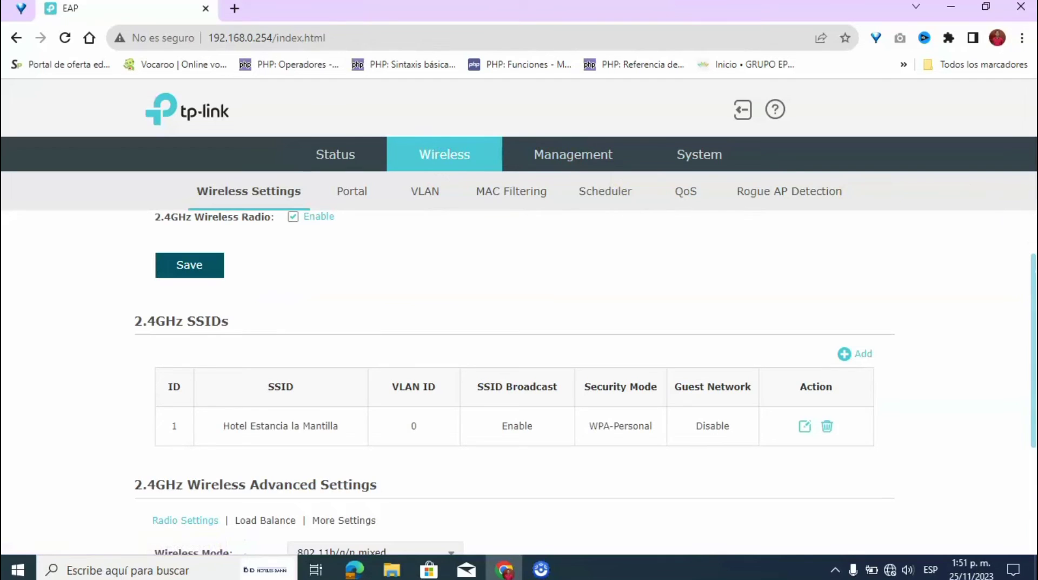
left_click_drag(1030, 267, 1030, 334)
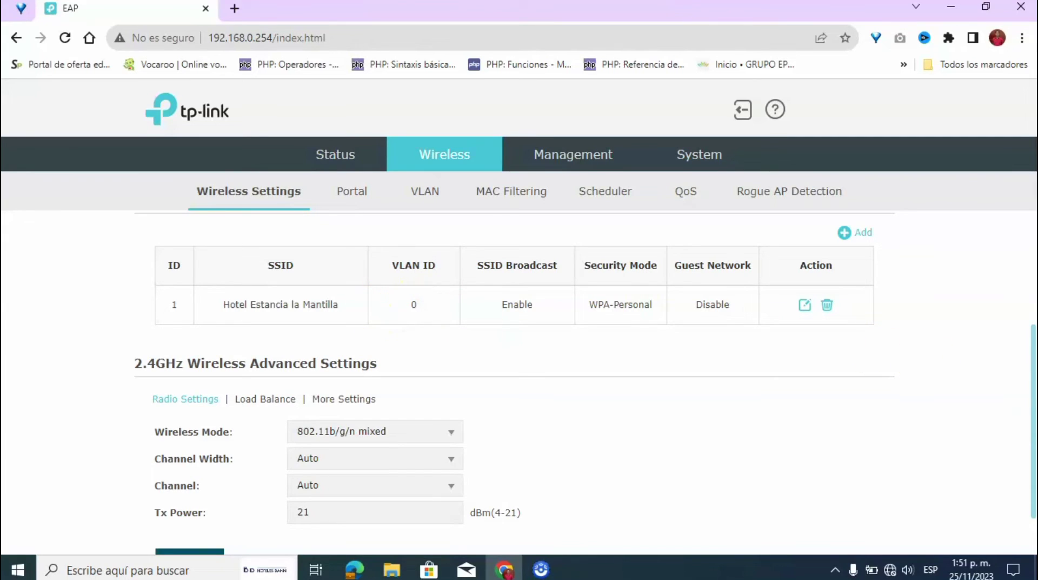
scroll(1027, 422, "down", 1)
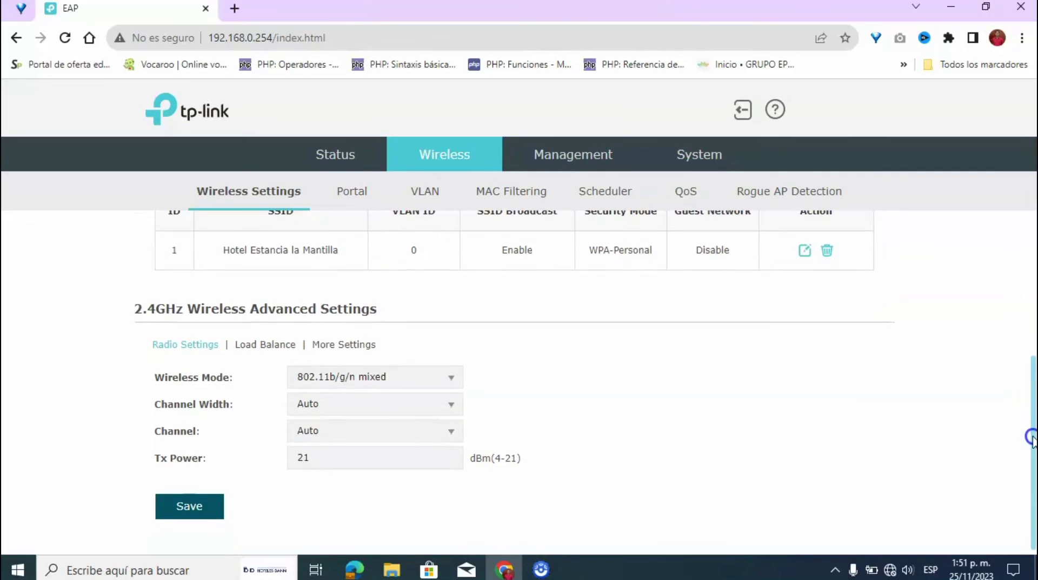
left_click_drag(1032, 445, 1035, 358)
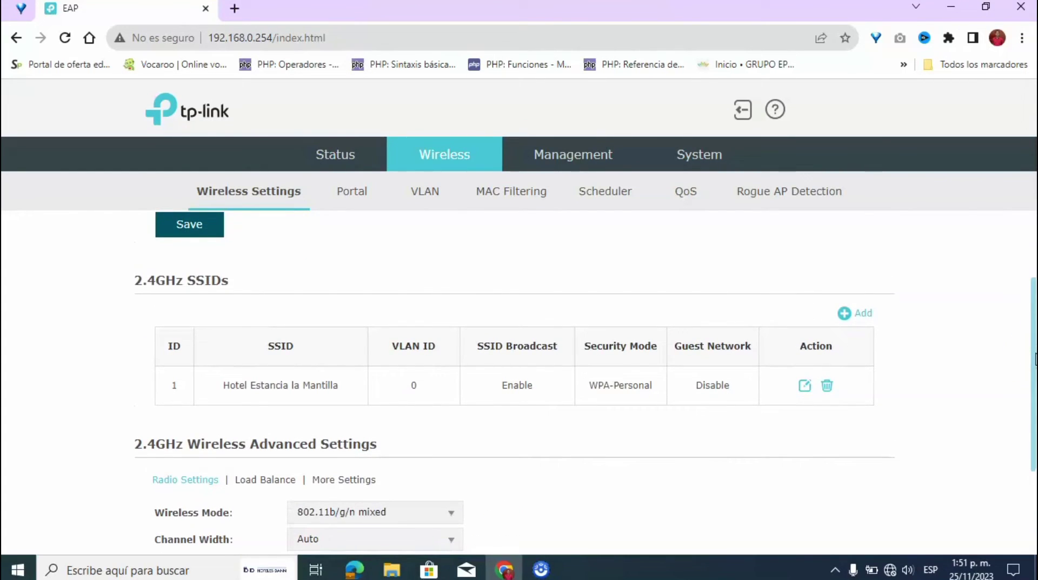
left_click_drag(1035, 359, 1033, 392)
scroll(1031, 416, "down", 1)
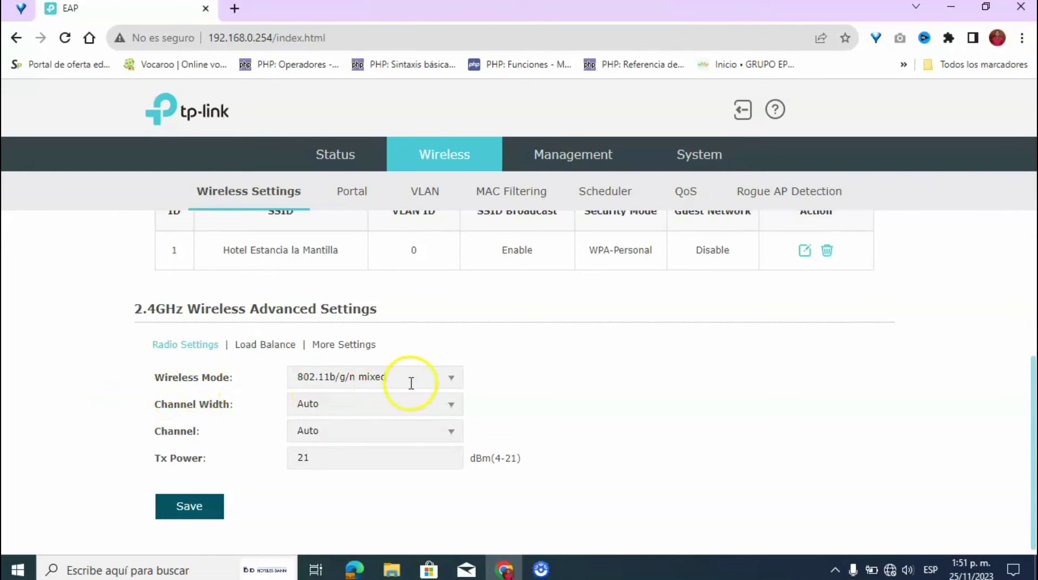
left_click(448, 387)
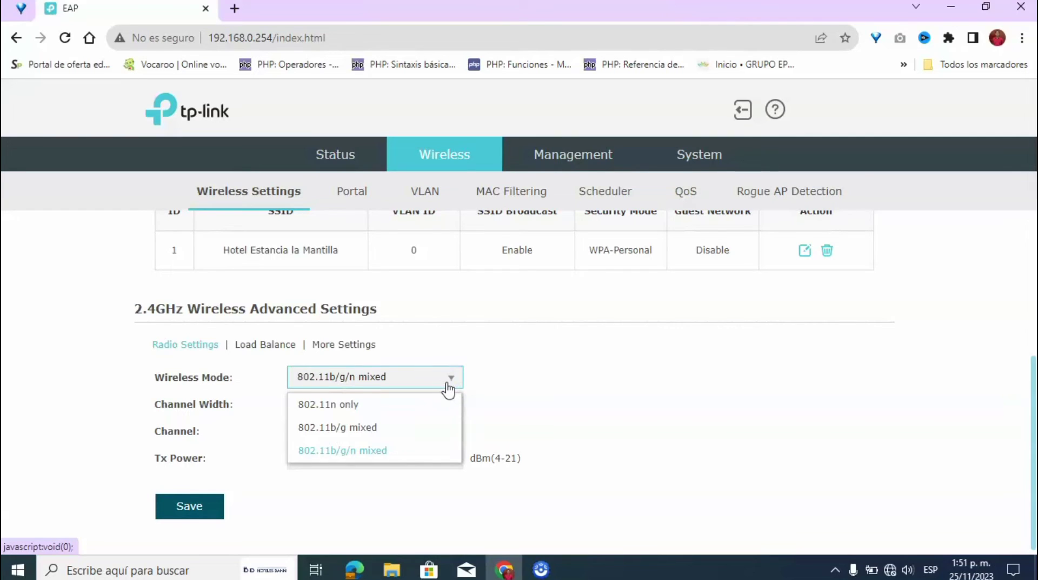
left_click(448, 387)
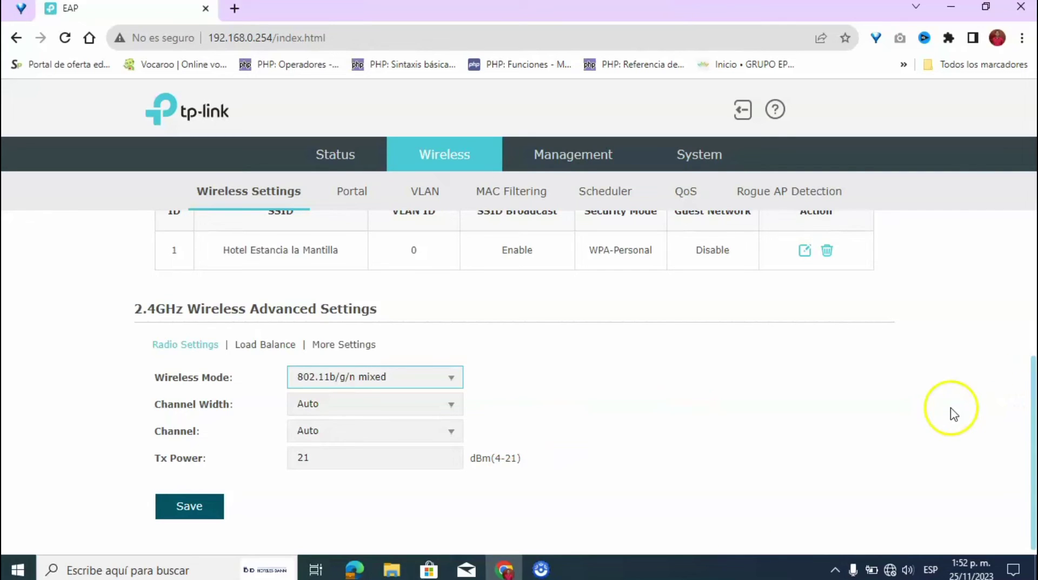
- From the tray network icon, open 'Abrir Configuración de red e Internet'
left_click(895, 568)
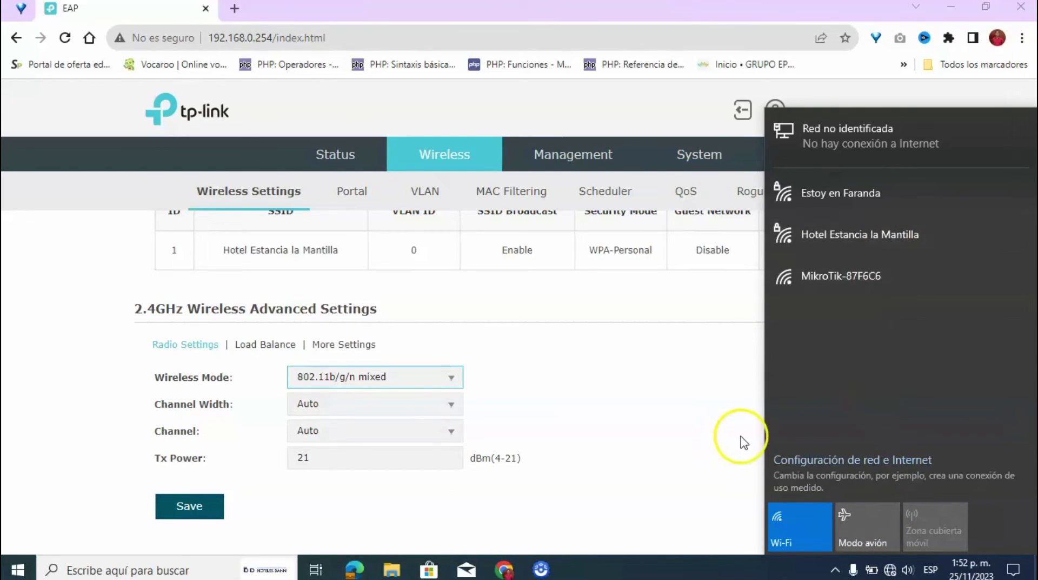
right_click(890, 570)
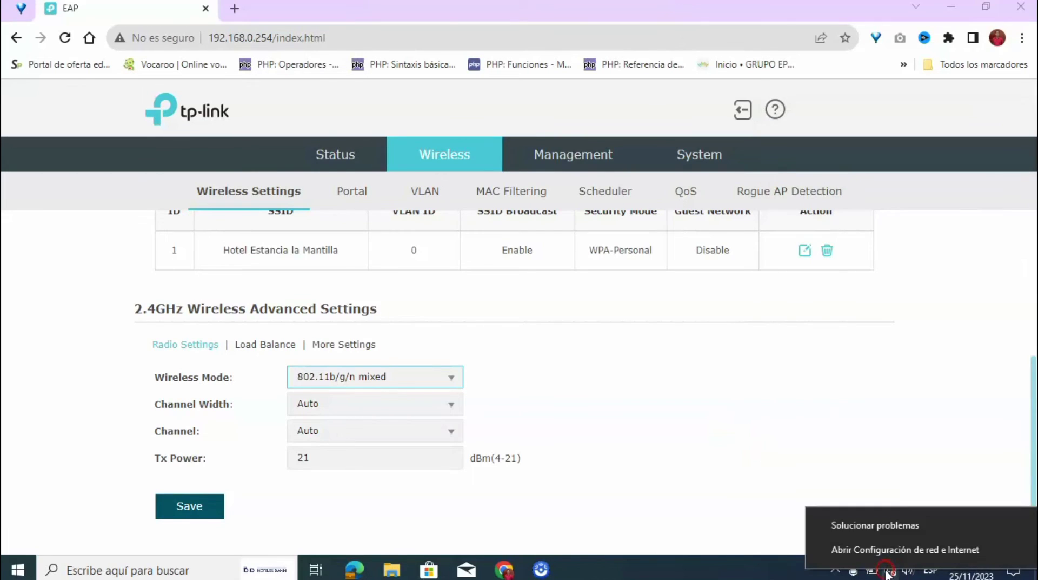
left_click(855, 548)
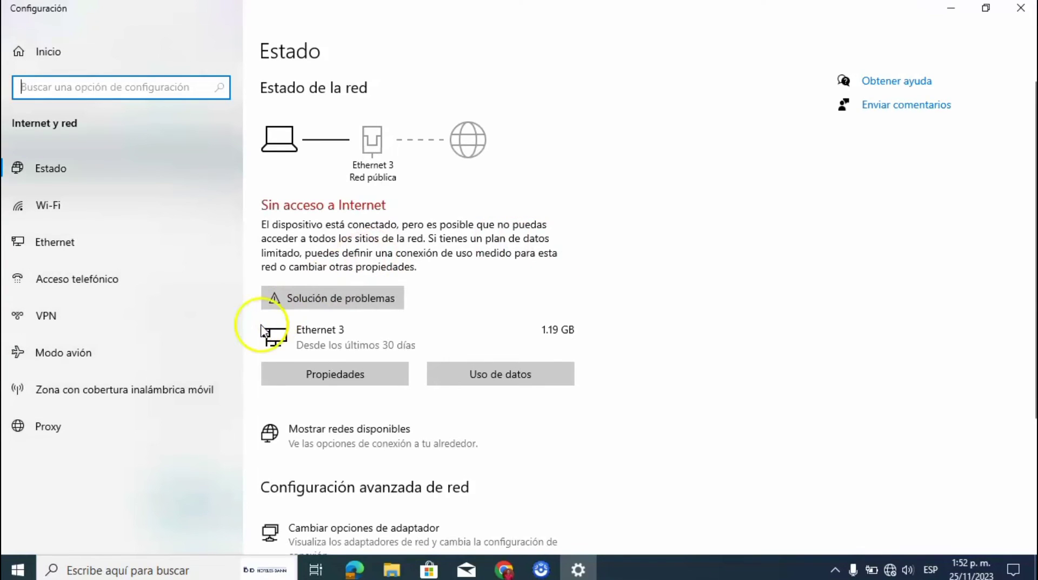
- Open the IPv4 properties of the Ethernet 3 adapter
left_click(63, 254)
left_click(930, 107)
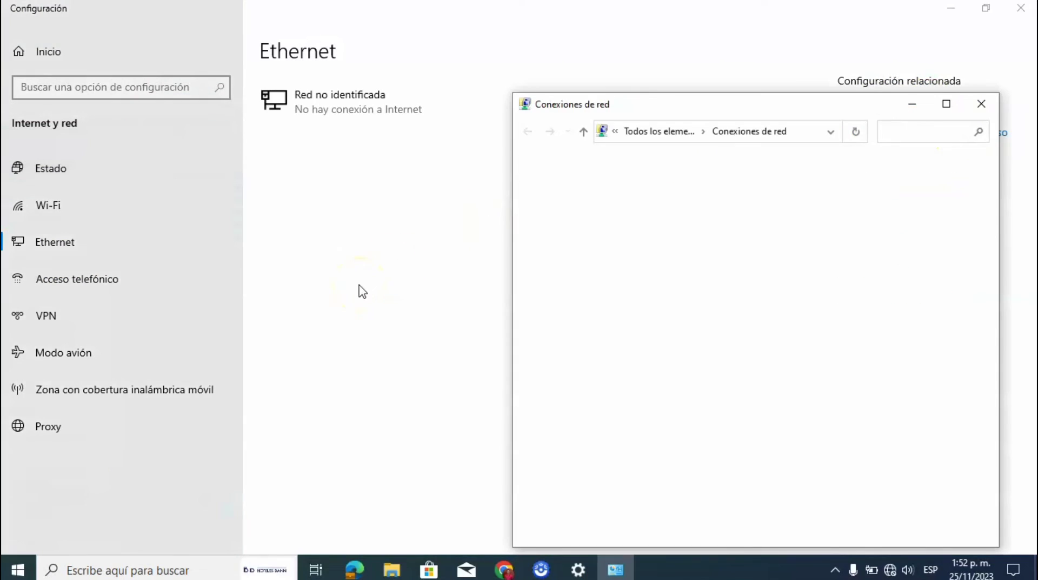
left_click(589, 251)
double_click(589, 251)
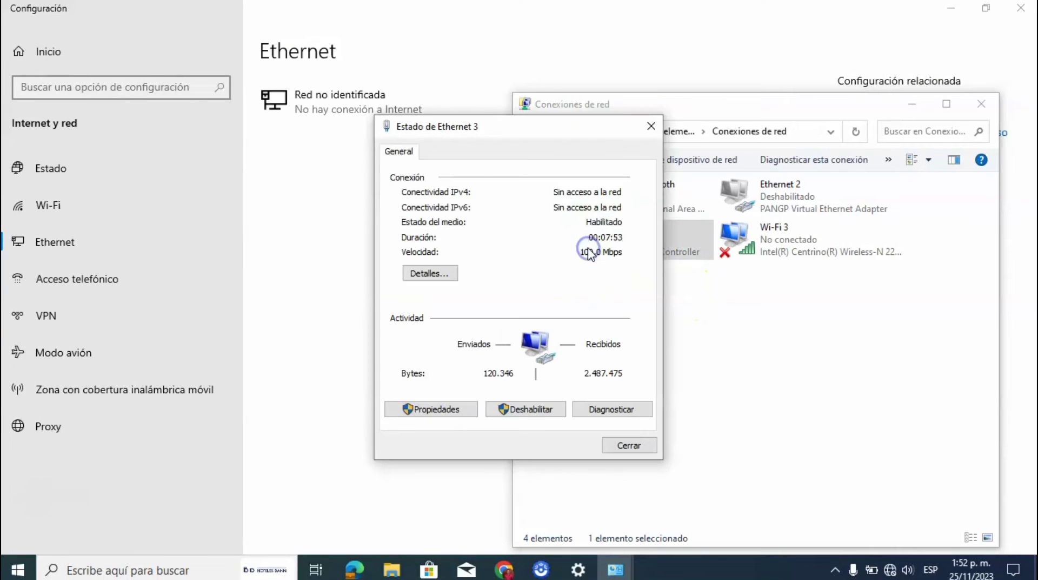
left_click(403, 408)
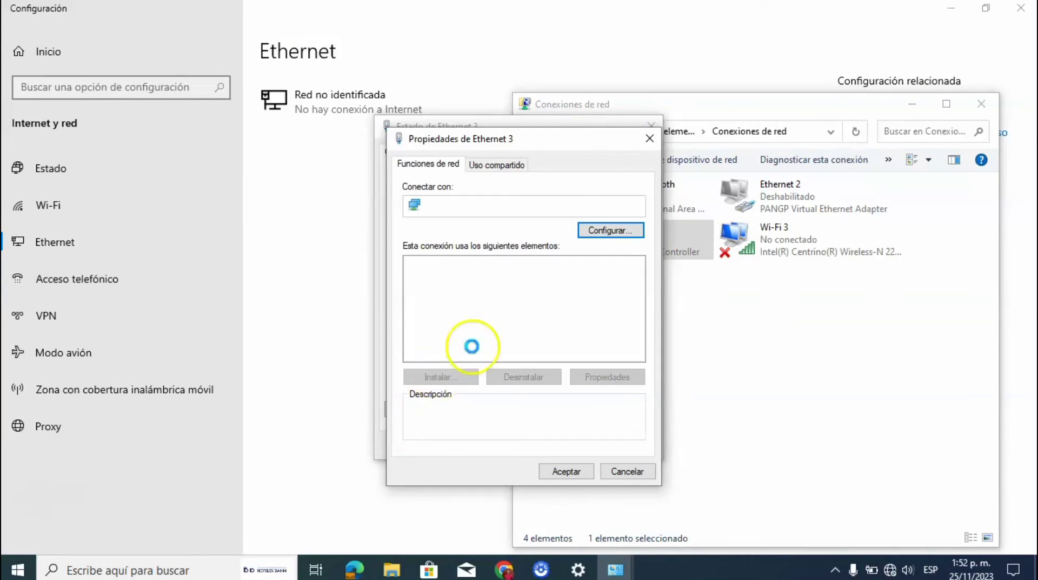
double_click(554, 302)
- Switch Ethernet 3 to automatic IP and DNS, confirm, and close all network windows and Settings
left_click(547, 293)
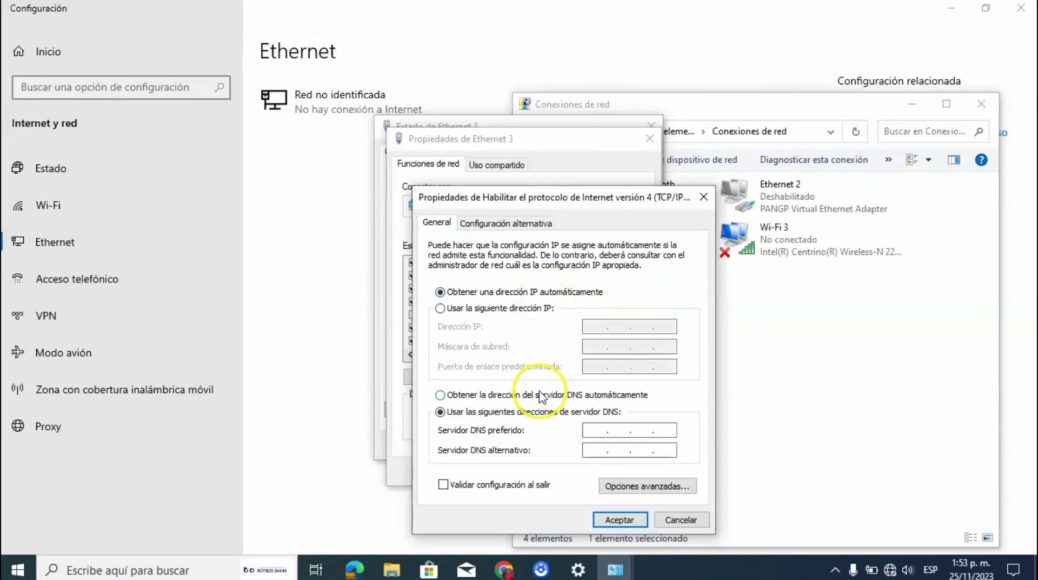
left_click(542, 397)
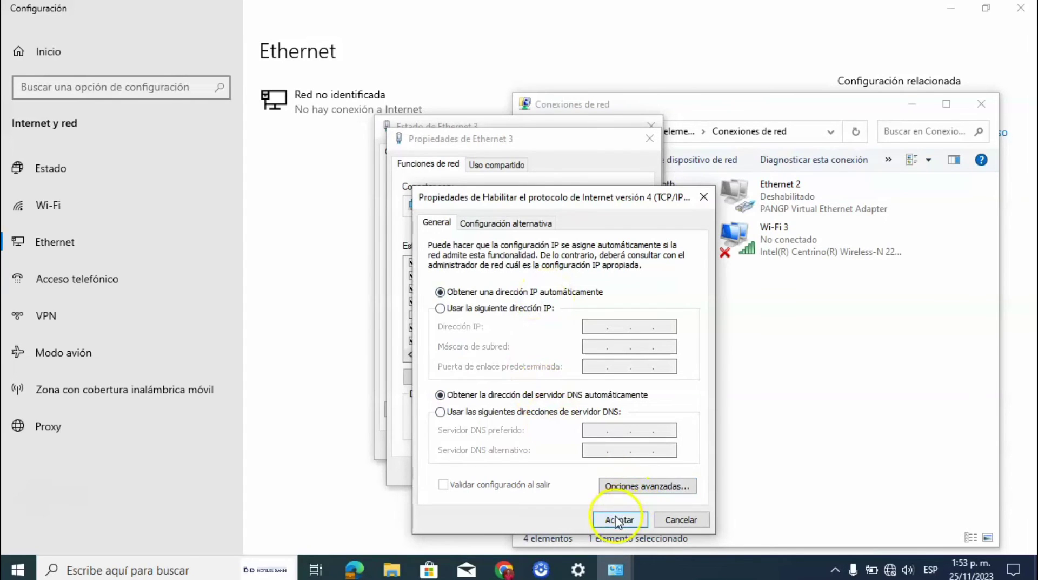
left_click(621, 518)
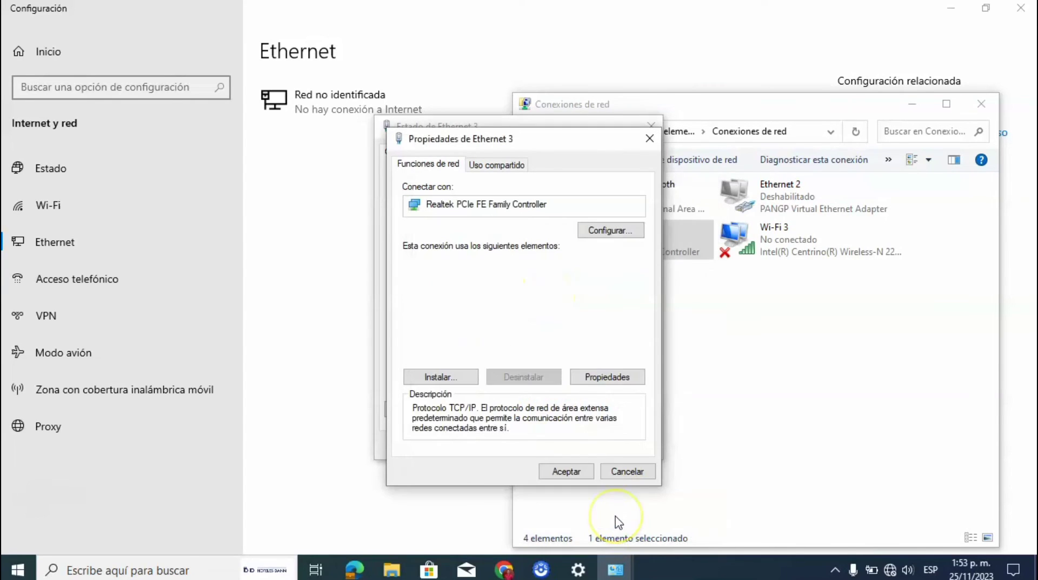
left_click(566, 471)
left_click(632, 444)
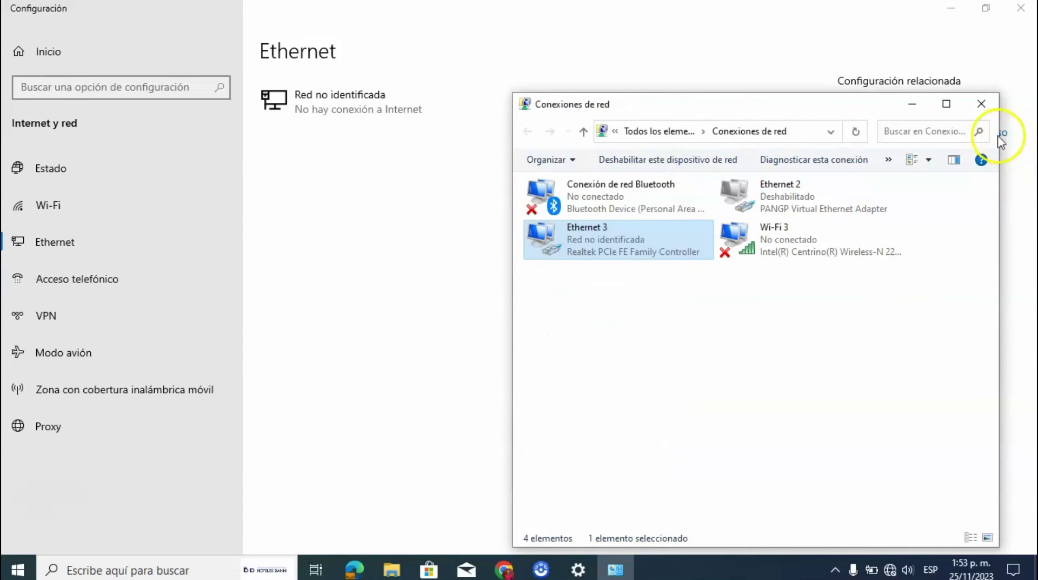
left_click(982, 103)
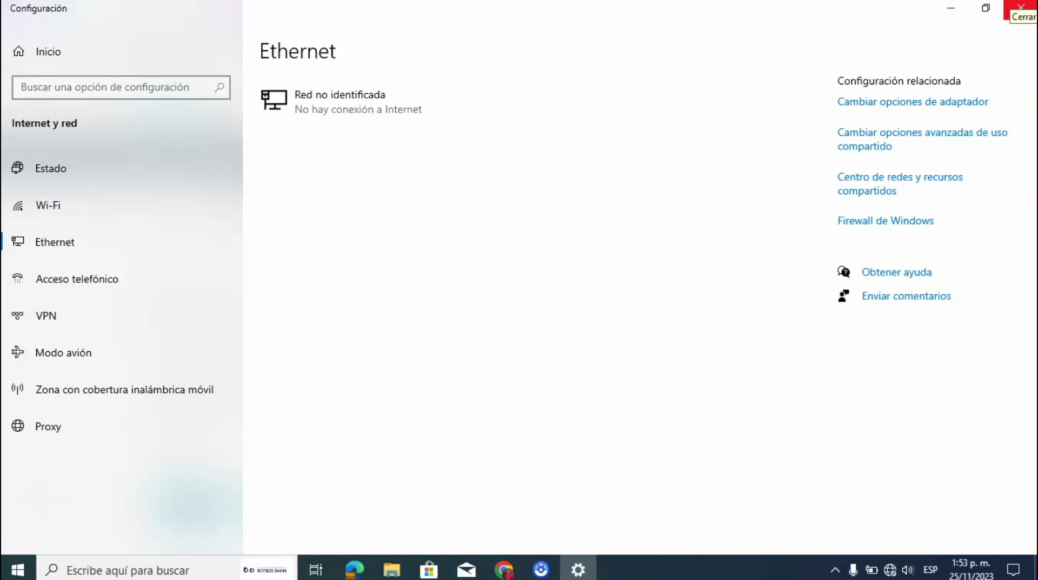
left_click(1021, 8)
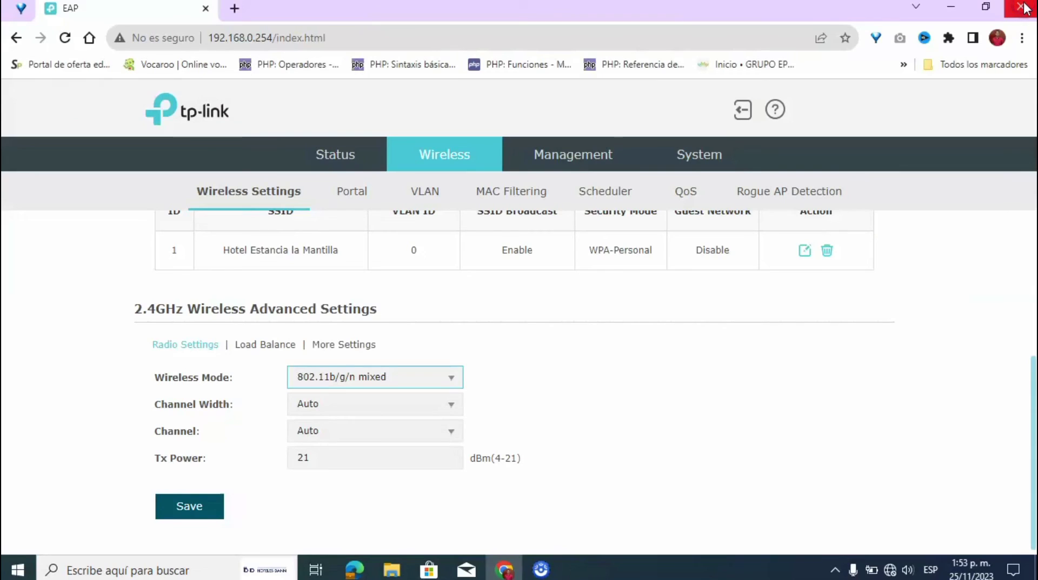
- Close the Chrome window showing the EAP110 wireless settings
left_click(1023, 7)
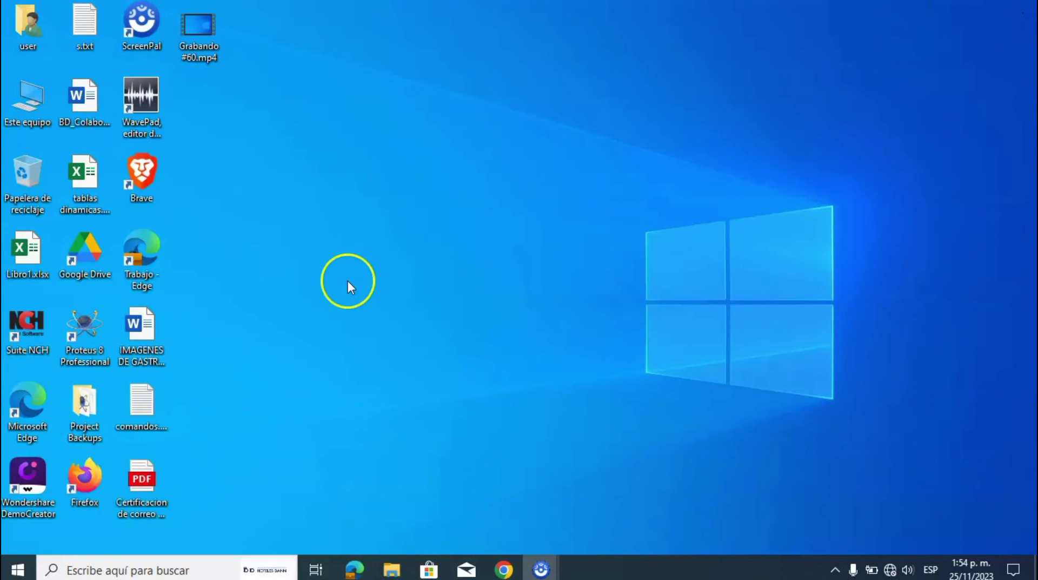
- Connect to Hotel Estancia la Mantilla Wi-Fi with auto-connect off, entering the security key and allowing discovery
left_click(889, 569)
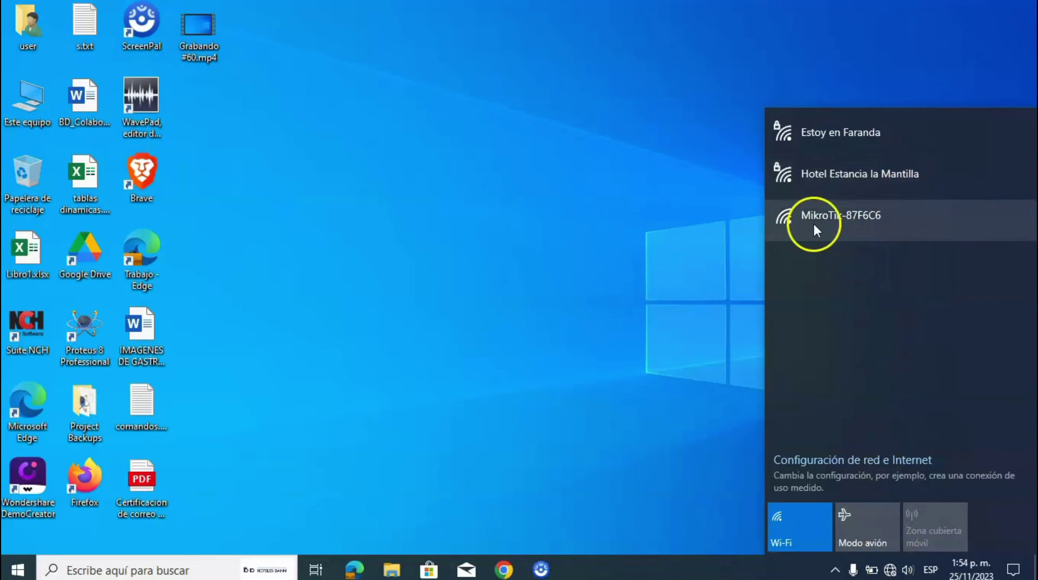
left_click(907, 194)
left_click(933, 217)
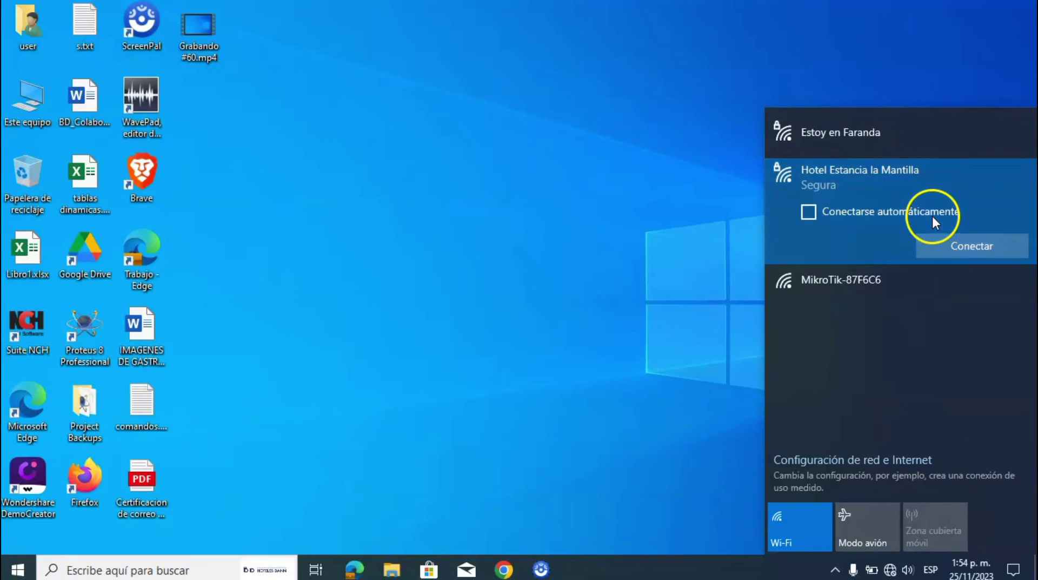
left_click(946, 245)
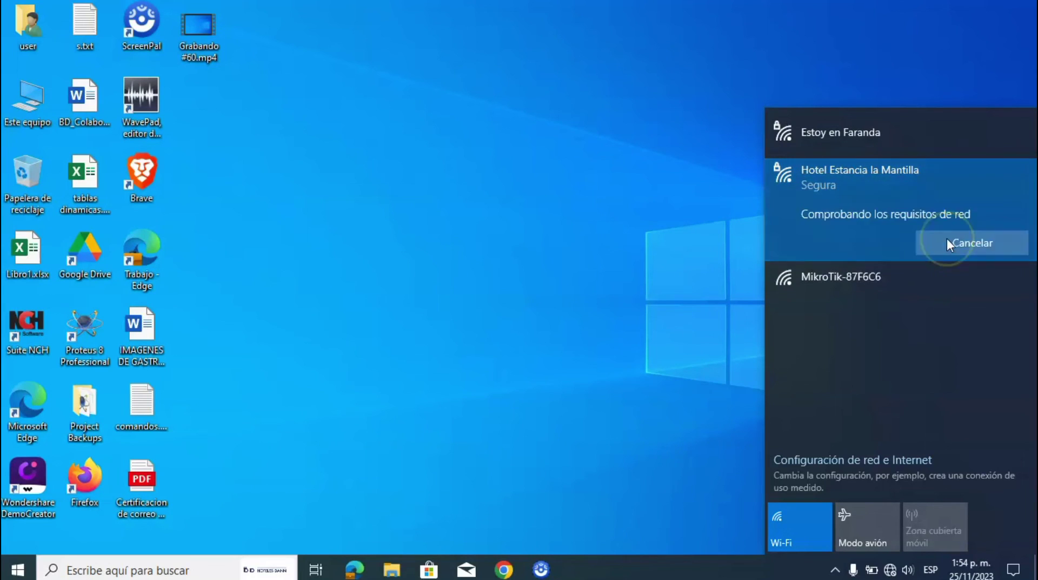
type("•••••")
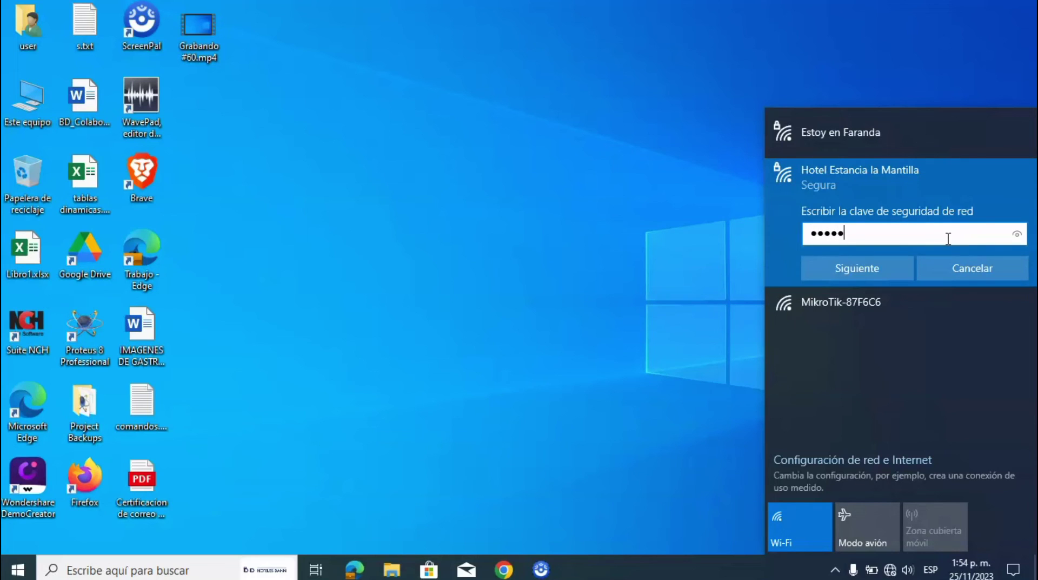
type("•••••••••")
left_click(884, 260)
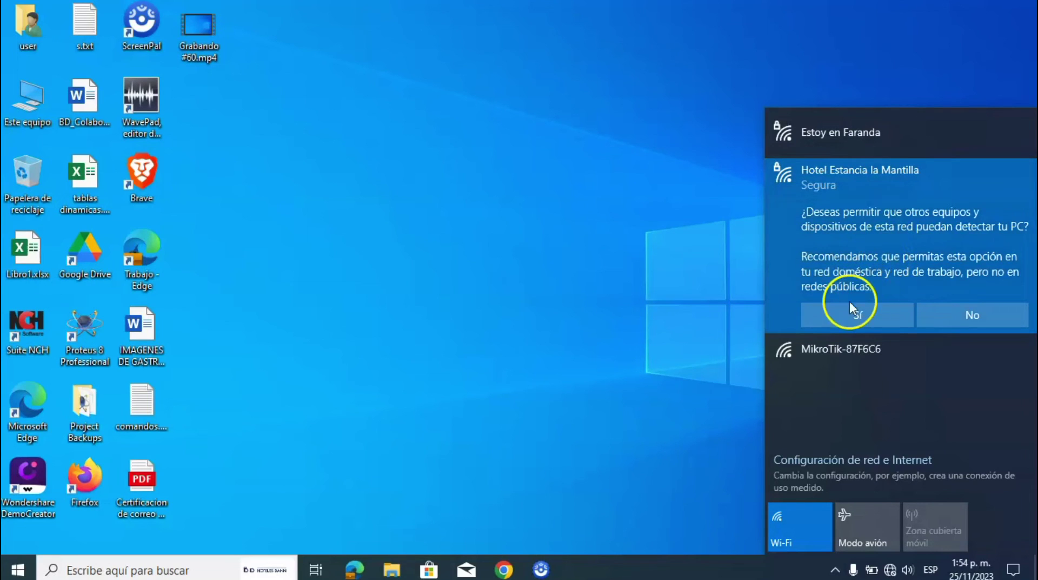
left_click(839, 307)
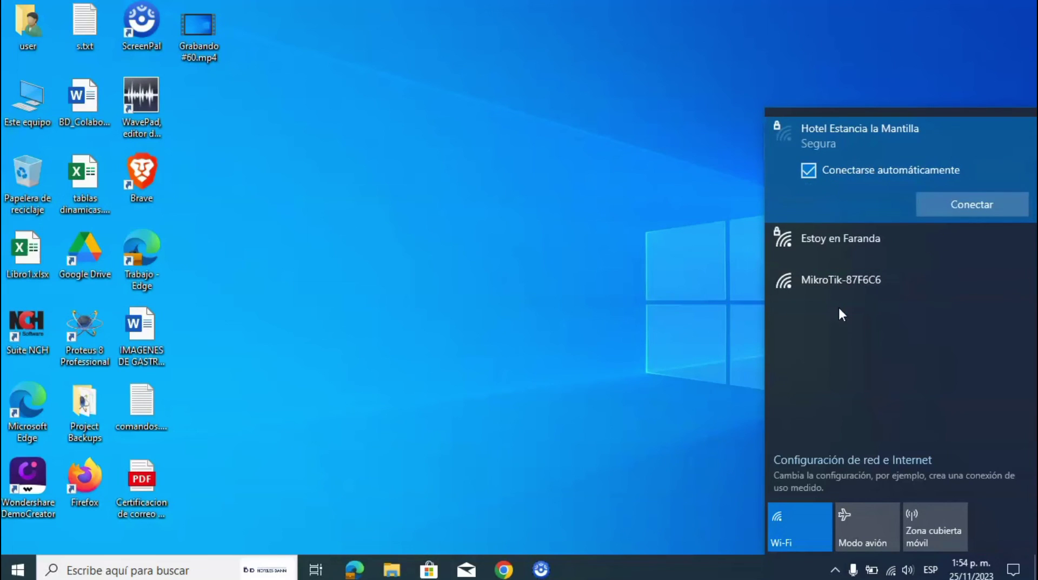
- Confirm the secure Wi-Fi connection and launch Google Chrome
left_click(659, 422)
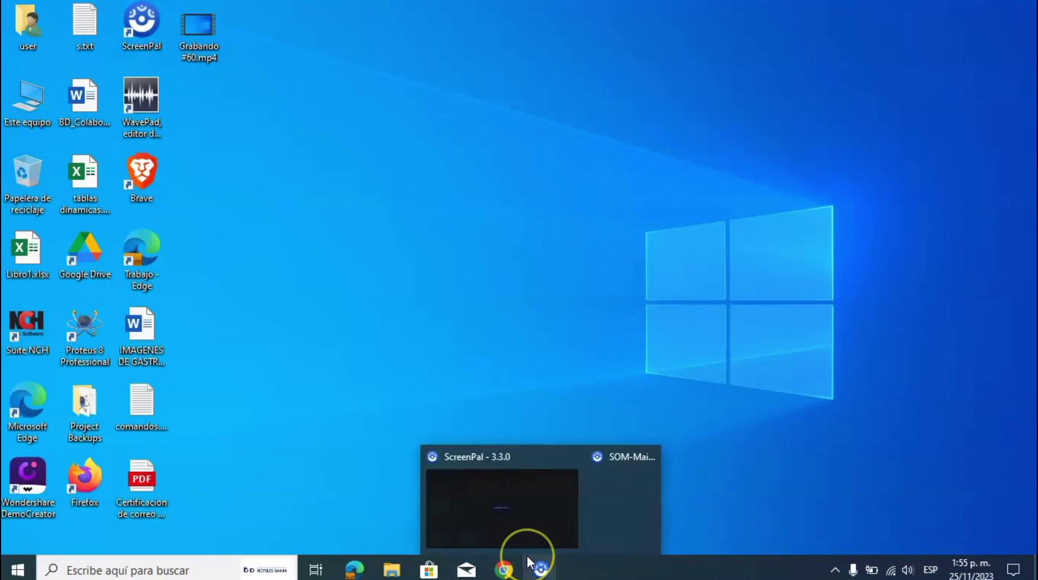
left_click(891, 570)
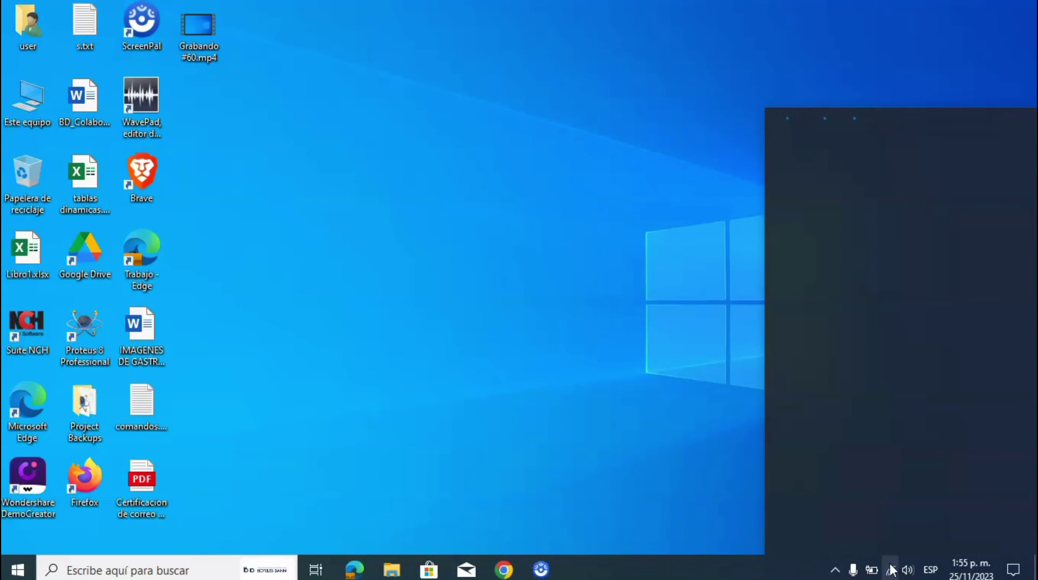
left_click(498, 372)
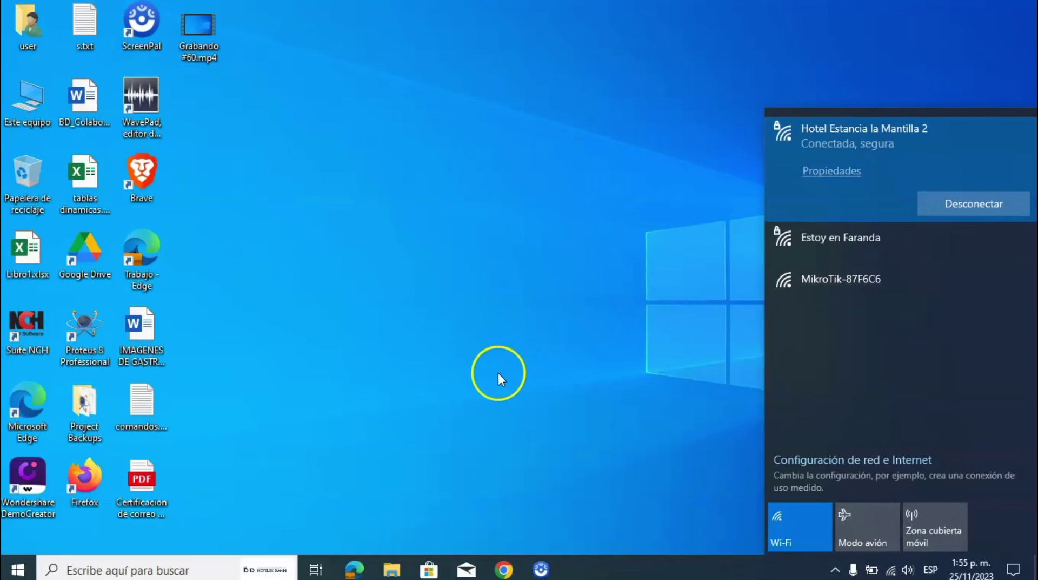
left_click(513, 565)
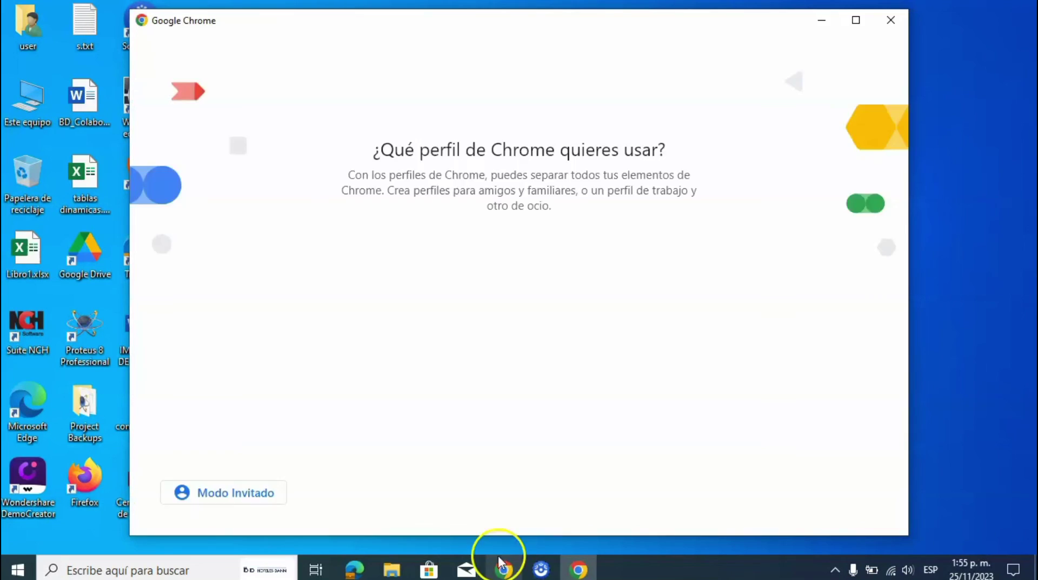
- Choose the existing Chrome profile and open YouTube's home page from a Google search
left_click(459, 366)
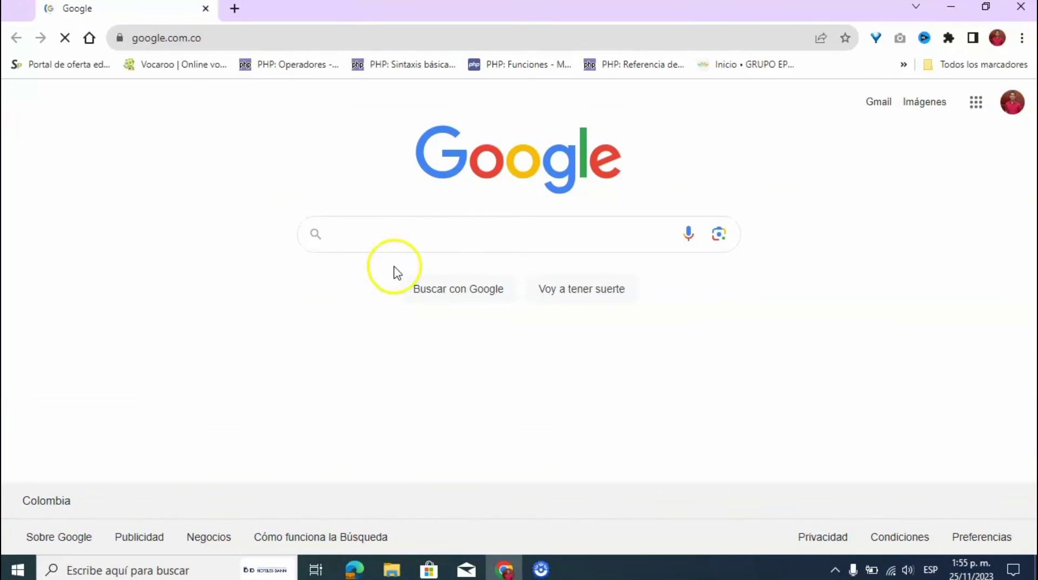
left_click(477, 223)
type("yo")
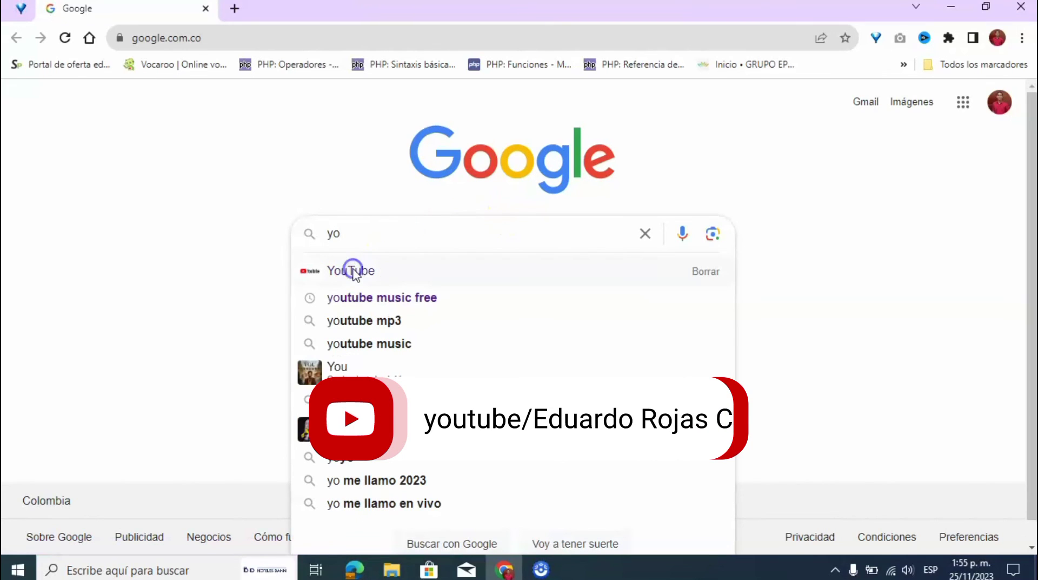
left_click(355, 272)
left_click(249, 278)
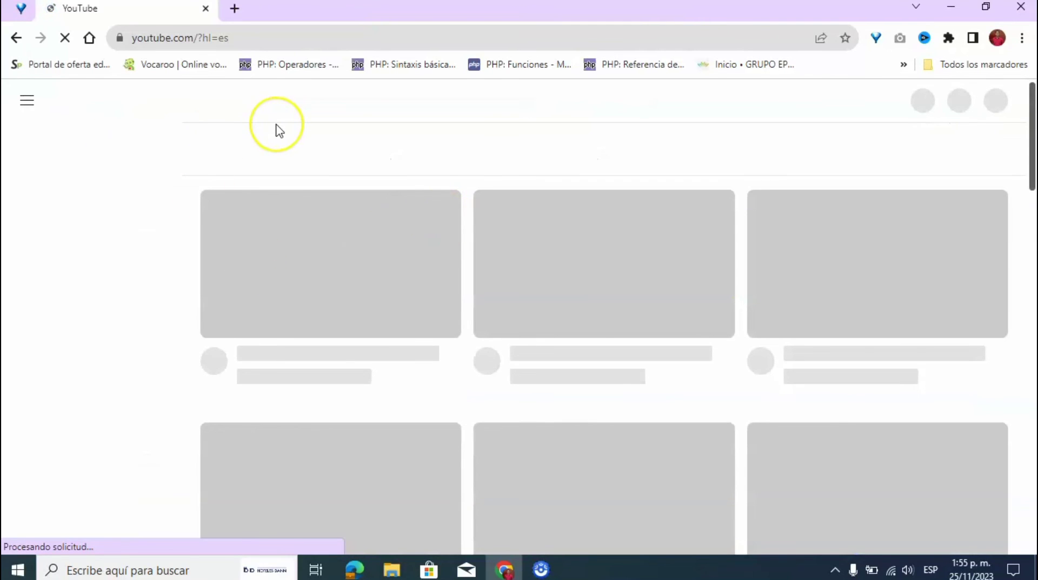
- Search 'test de velocidad' in a new tab and open the Speedtest by Ookla result
left_click(234, 9)
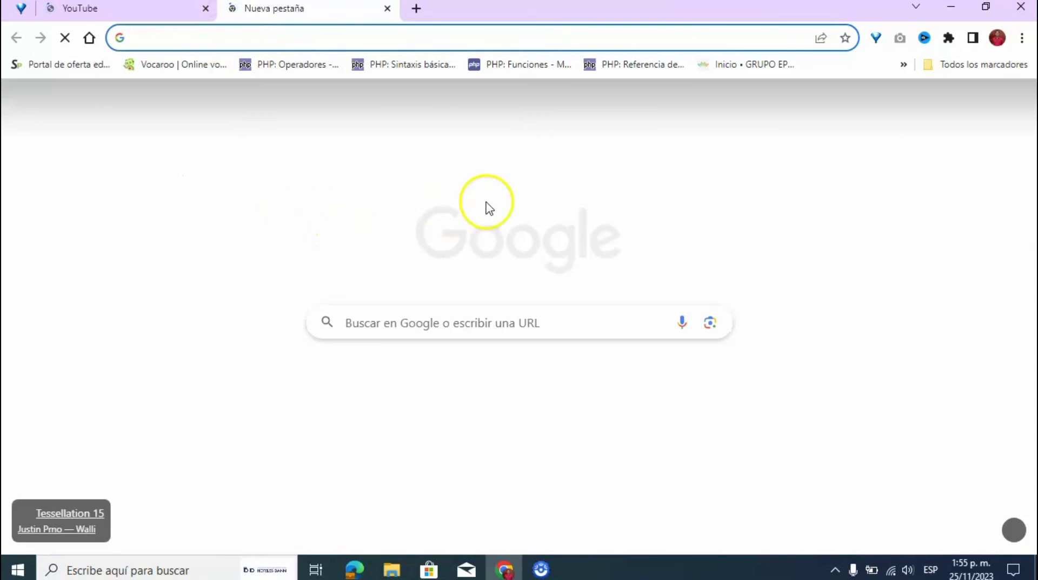
left_click(370, 323)
type("test")
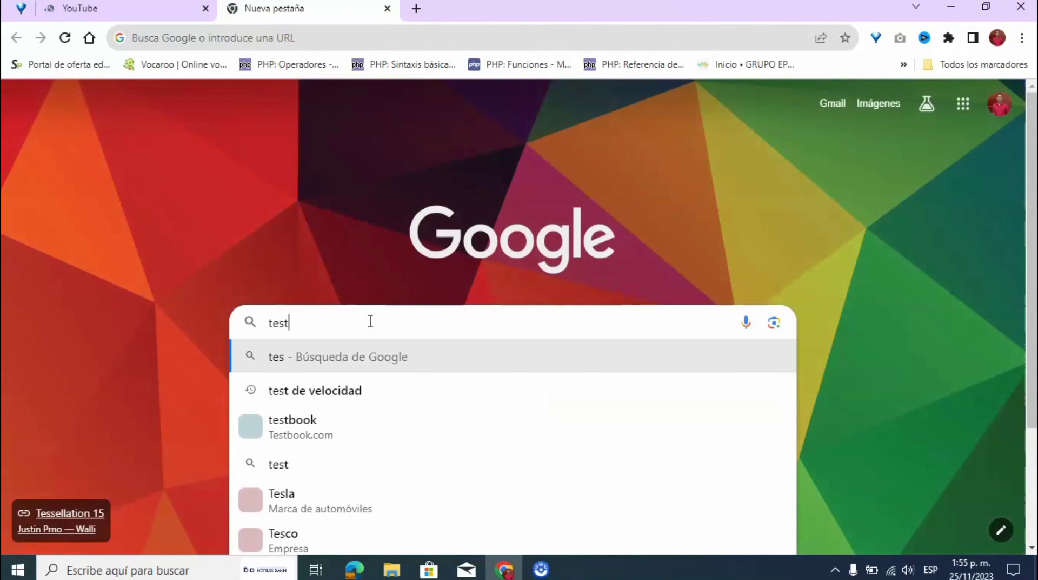
left_click(344, 390)
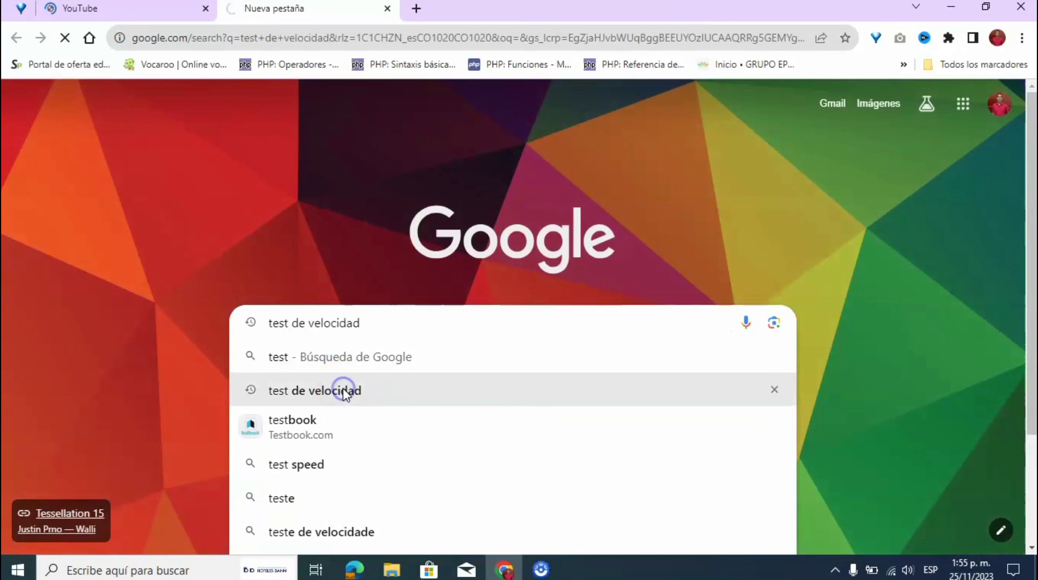
left_click(143, 12)
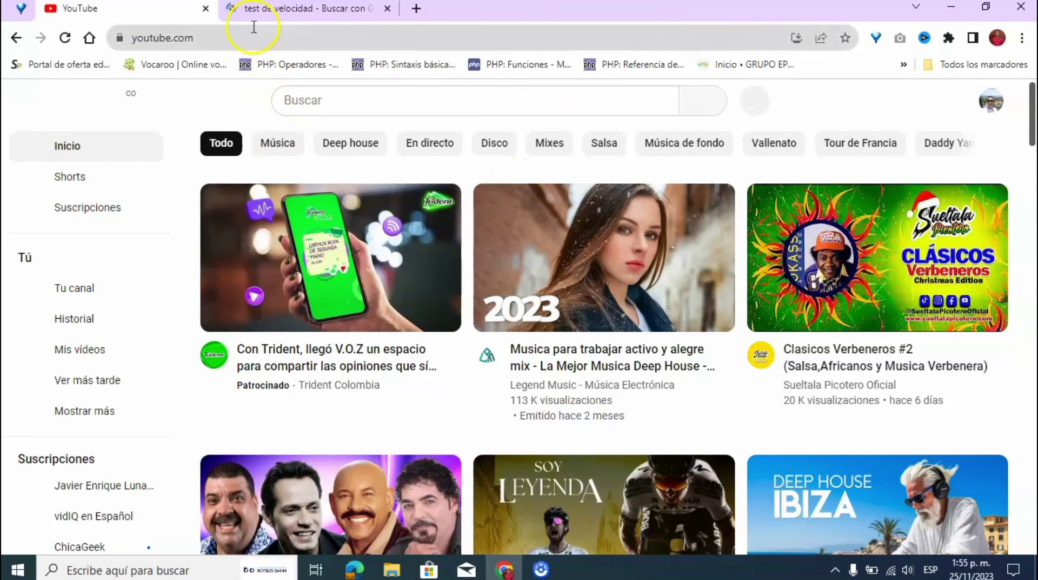
left_click(278, 16)
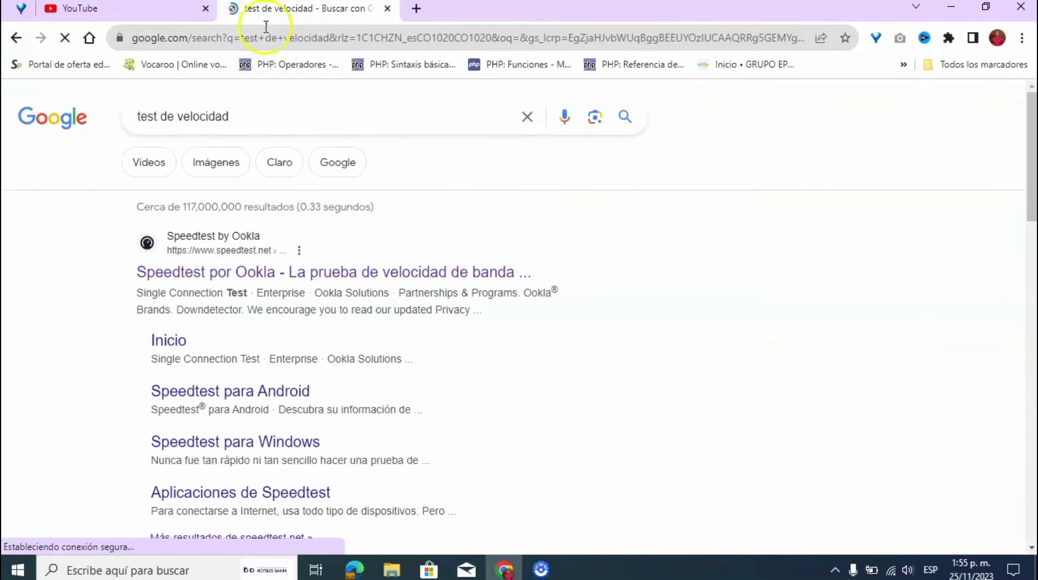
left_click(234, 269)
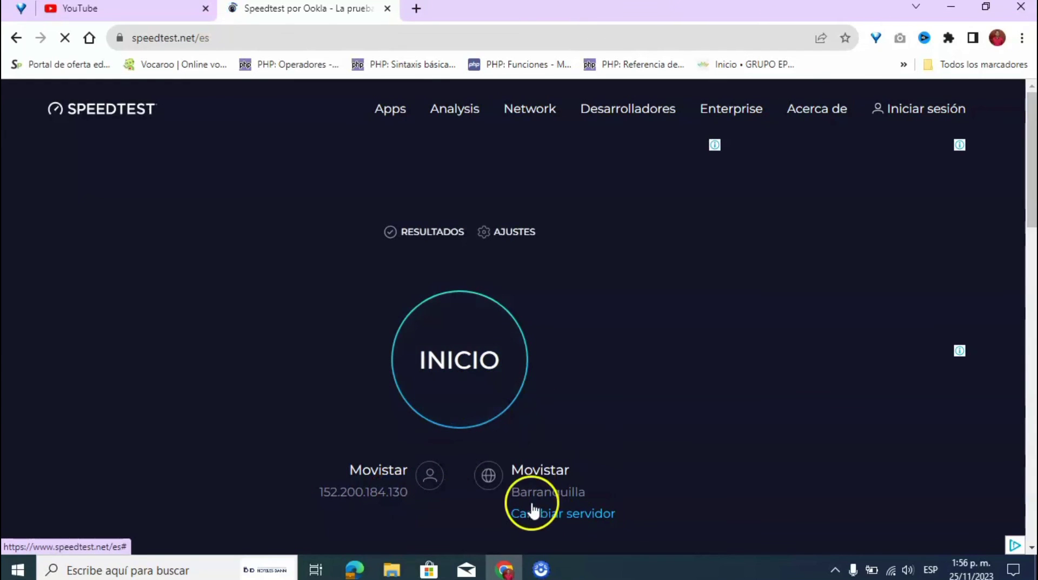
- Run the speed test to a 16.93 Mbps download and 14 ms ping, then close Chrome
left_click(430, 371)
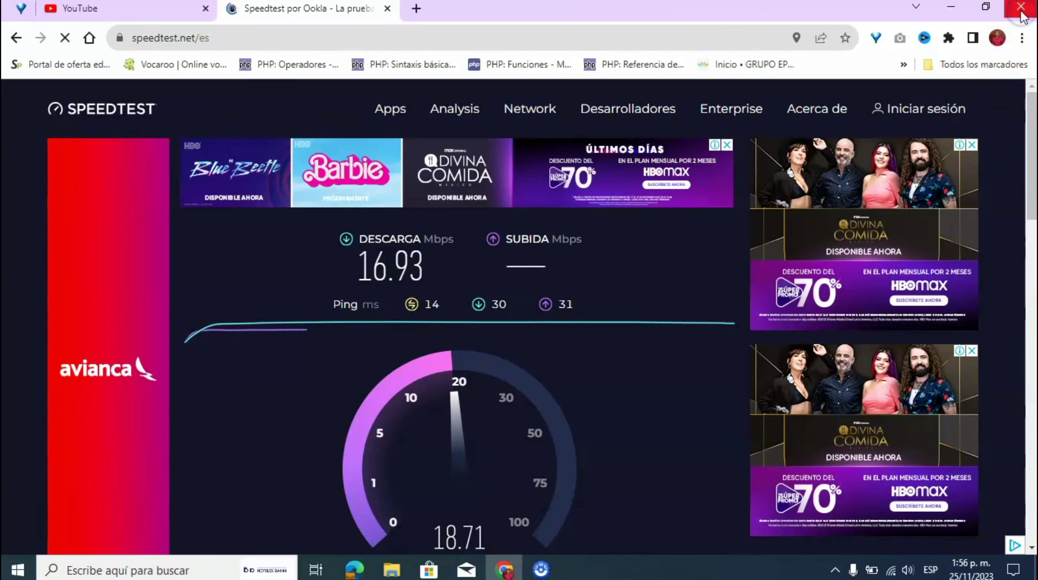
left_click(1021, 8)
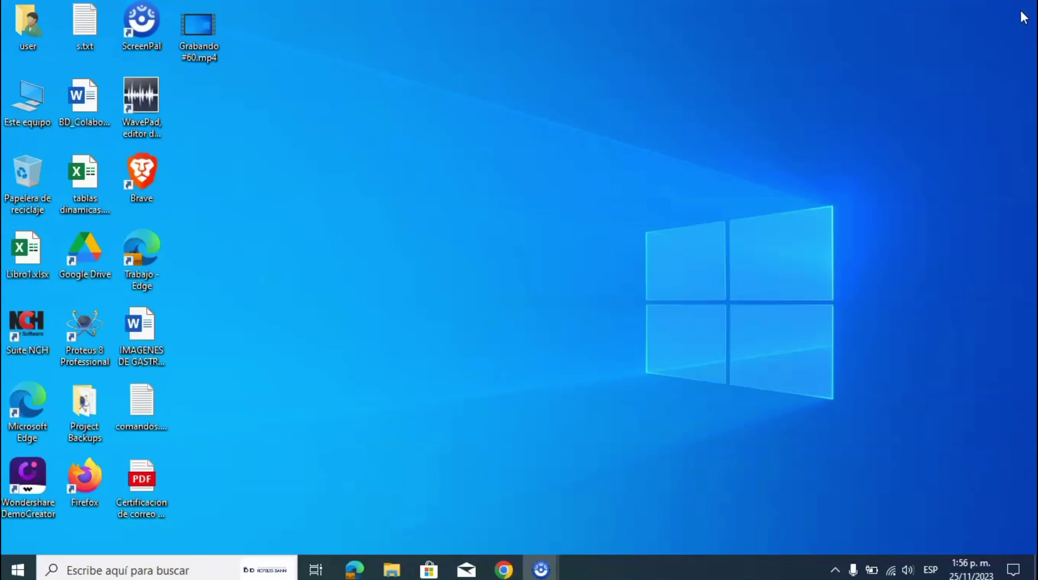